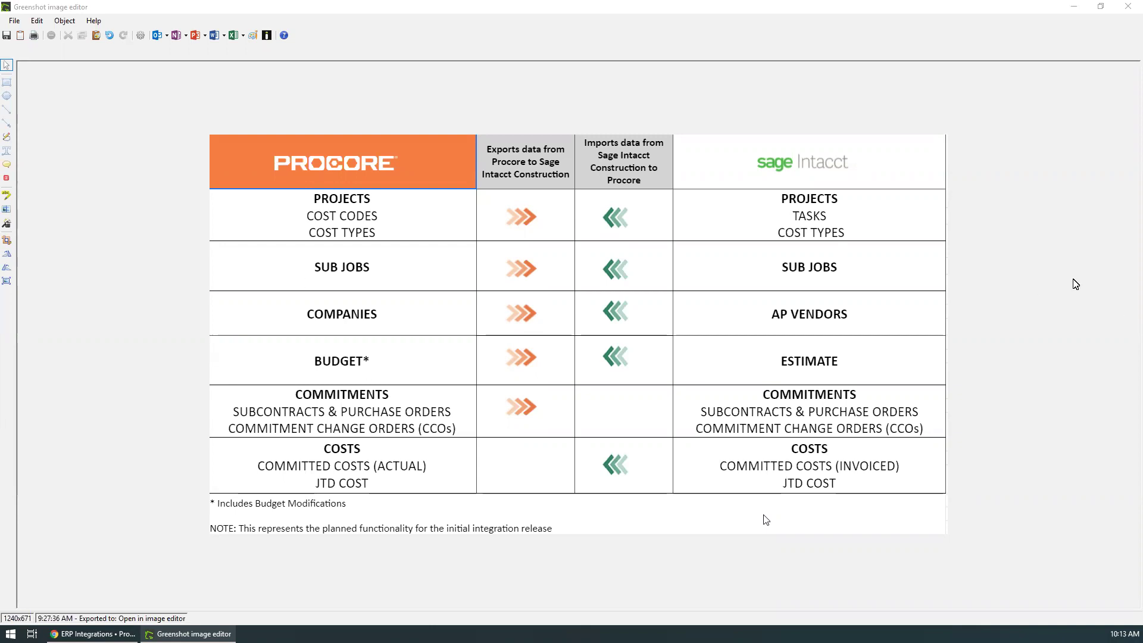
Leave the Greenshot diagram and bring up Procore's ERP Integrations cost codes and cost types page
click(1072, 10)
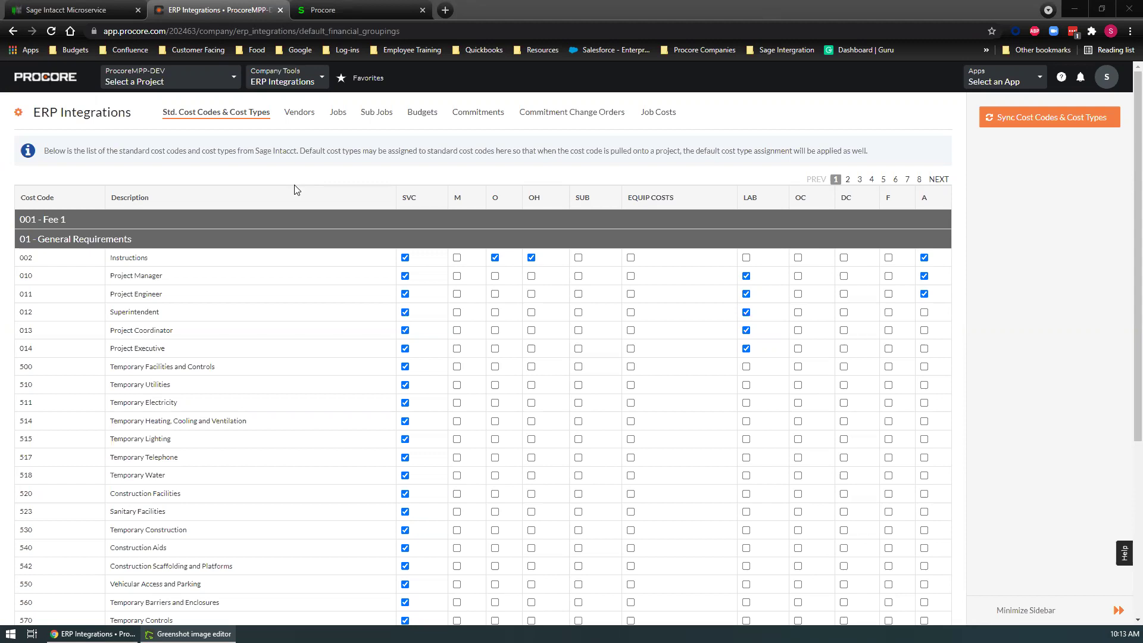
Add American Express (VEN-000016) to Procore, then export Southern Insulation to Sage Intacct as vendor 1000
click(300, 113)
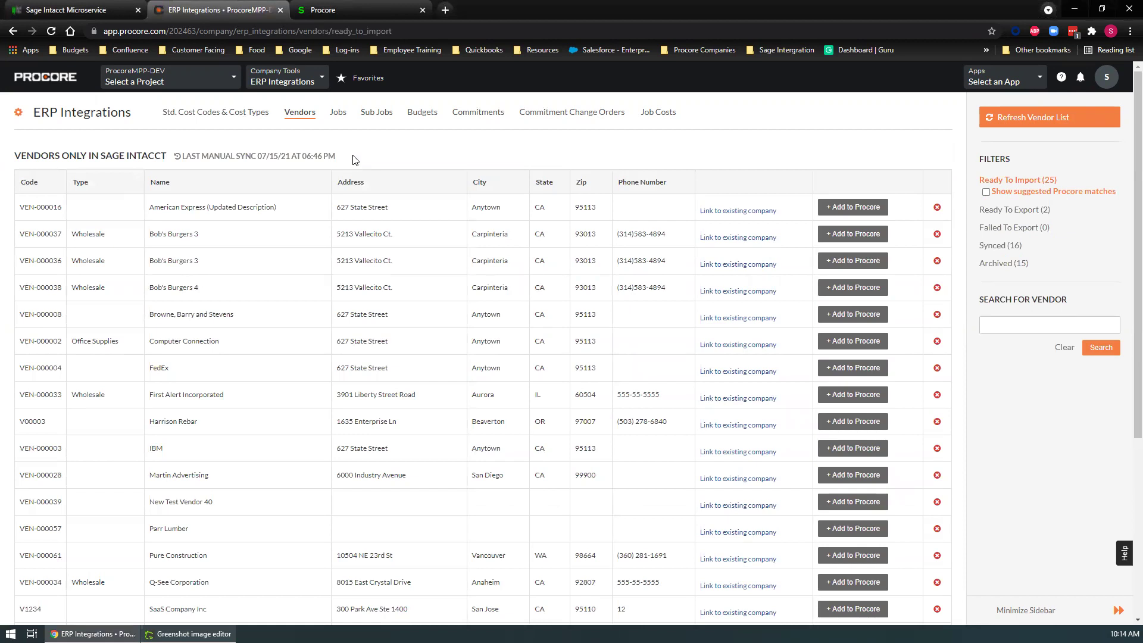
click(850, 209)
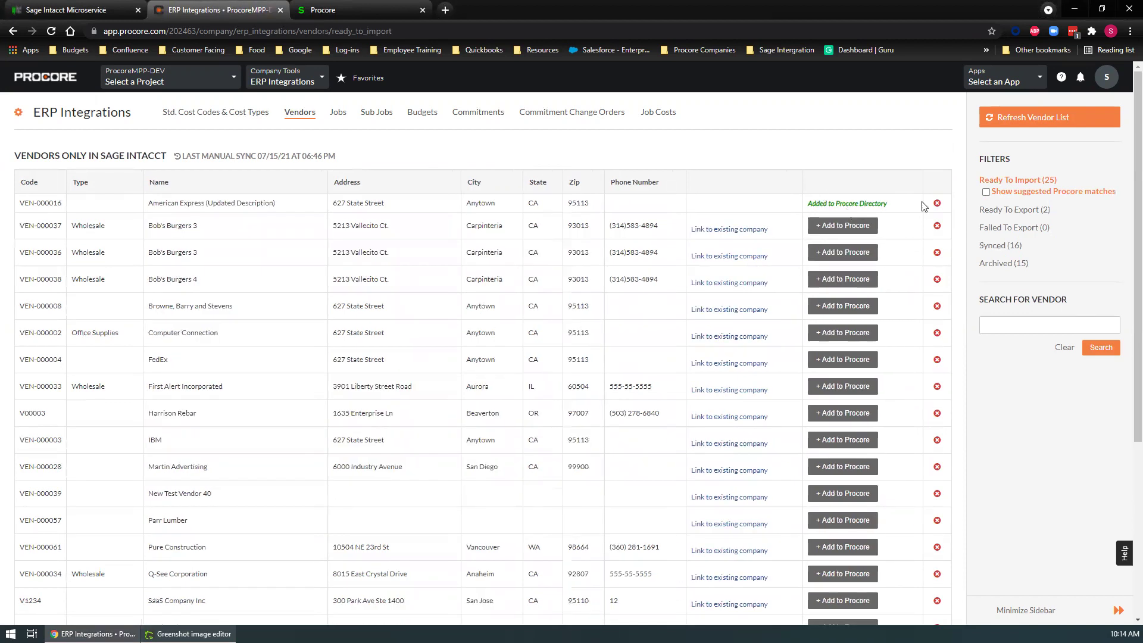
click(1014, 210)
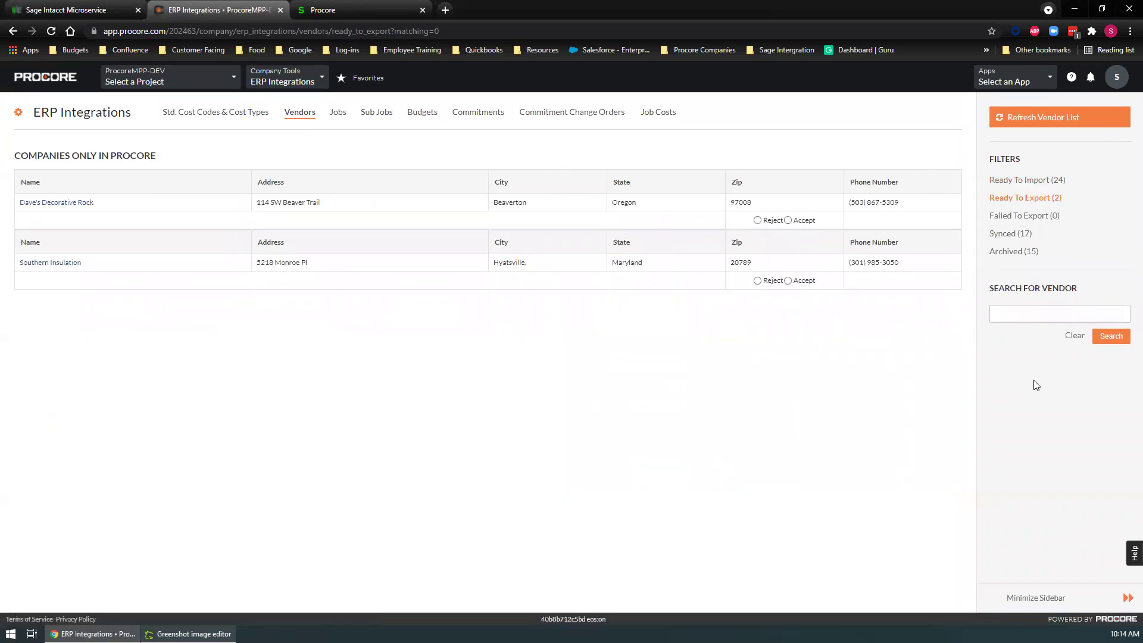
click(787, 281)
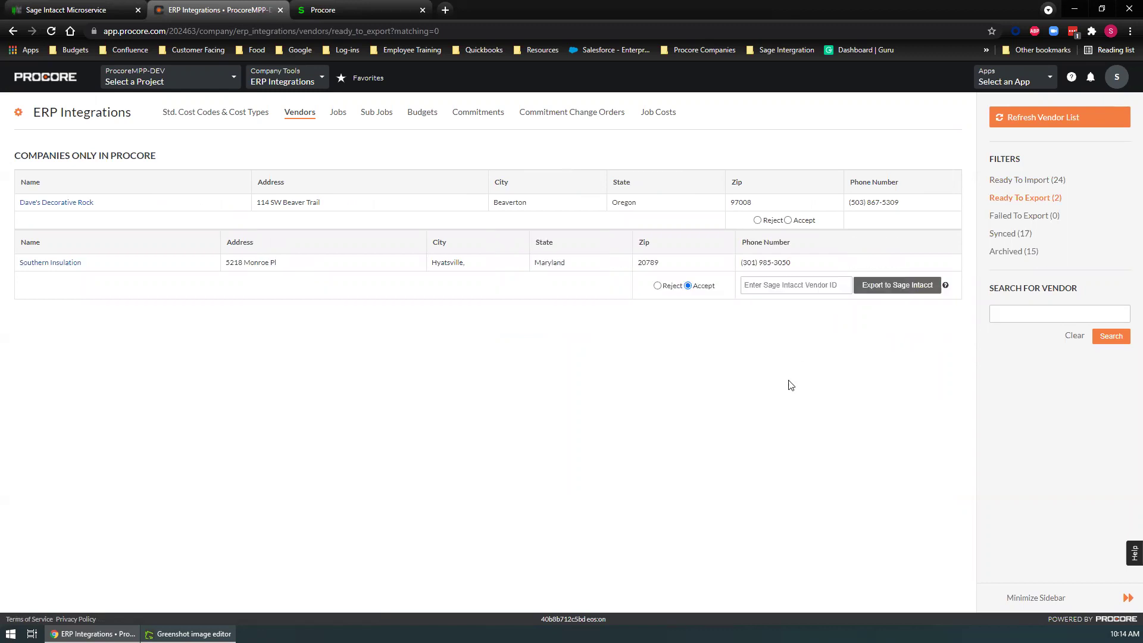
click(765, 288)
text(1000)
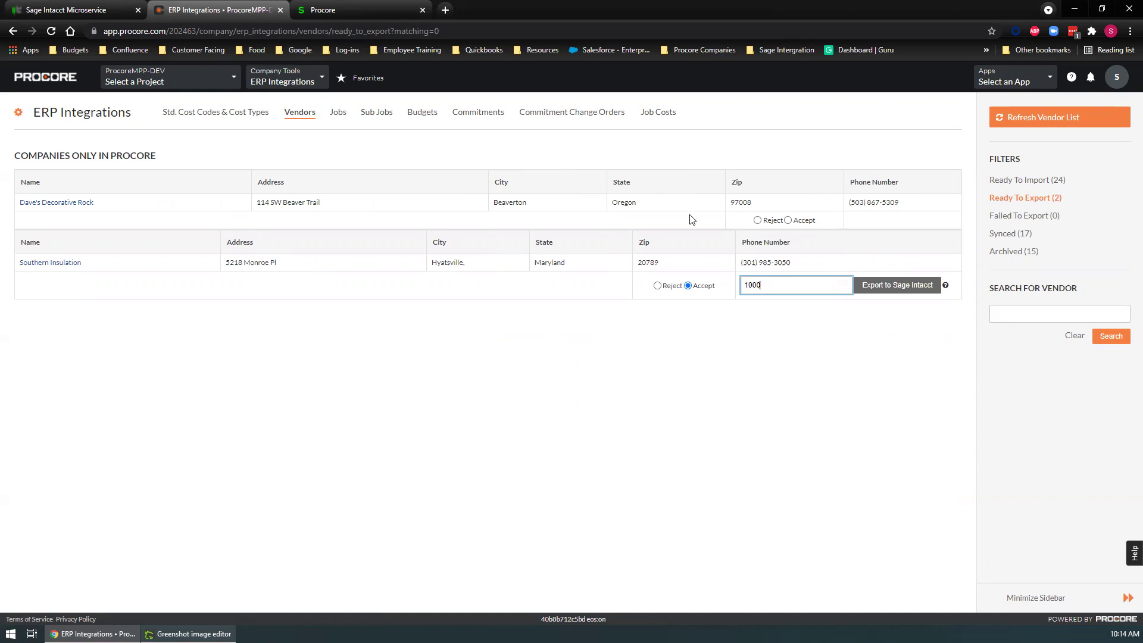
click(889, 293)
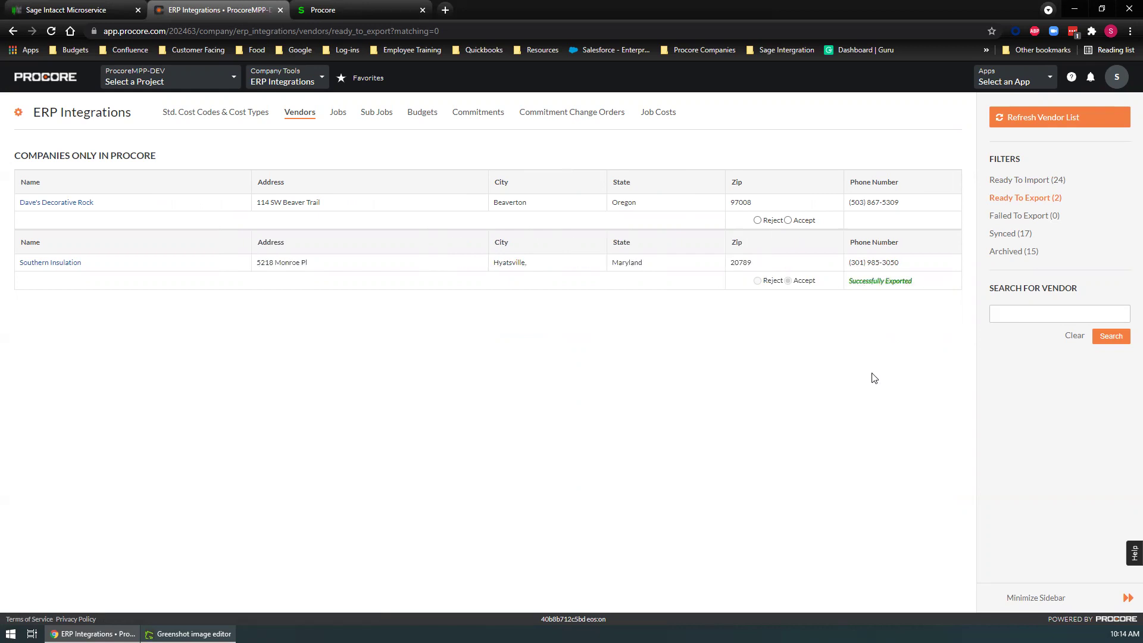
Verify Southern Insulation appears as vendor 1000 in Sage Intacct payables and view its empty AP ledger
click(356, 13)
mouse_move(187, 121)
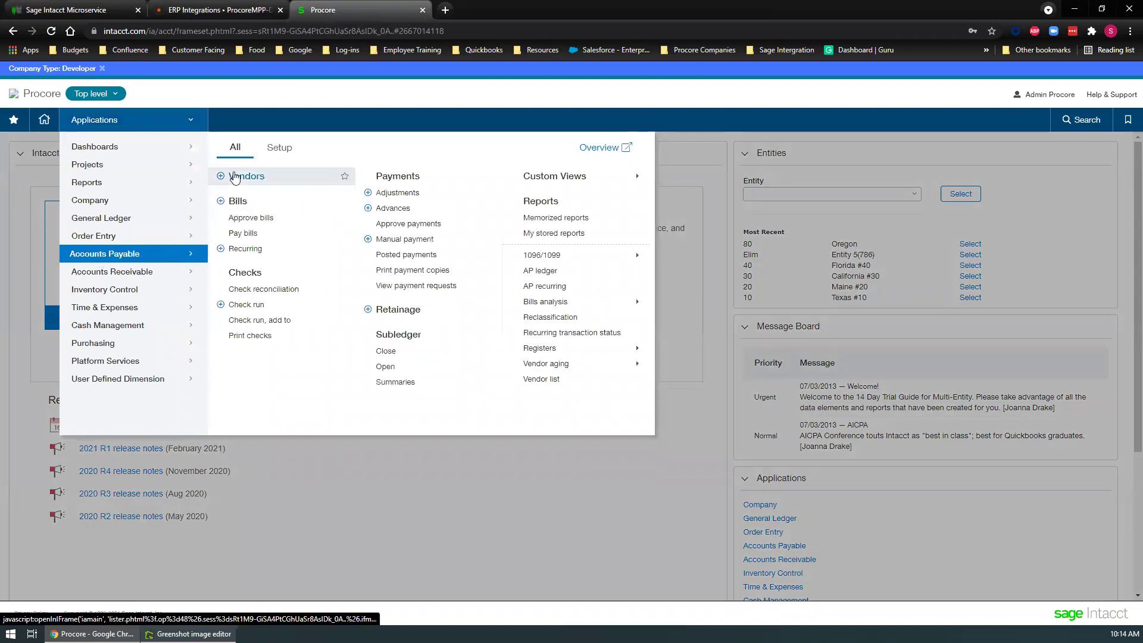
click(244, 176)
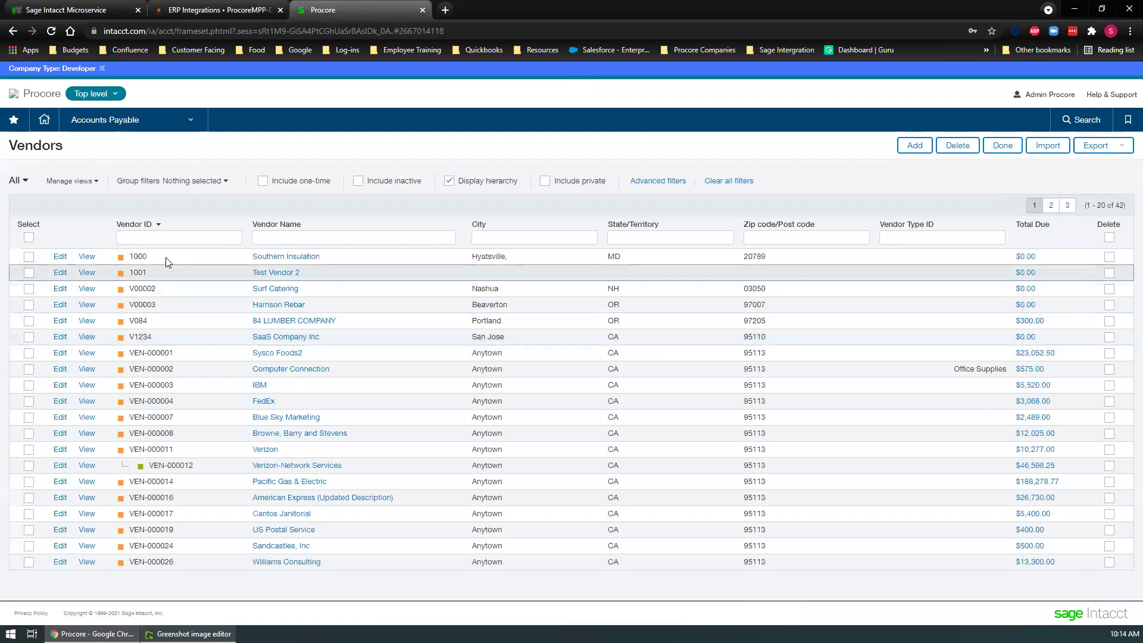
click(288, 257)
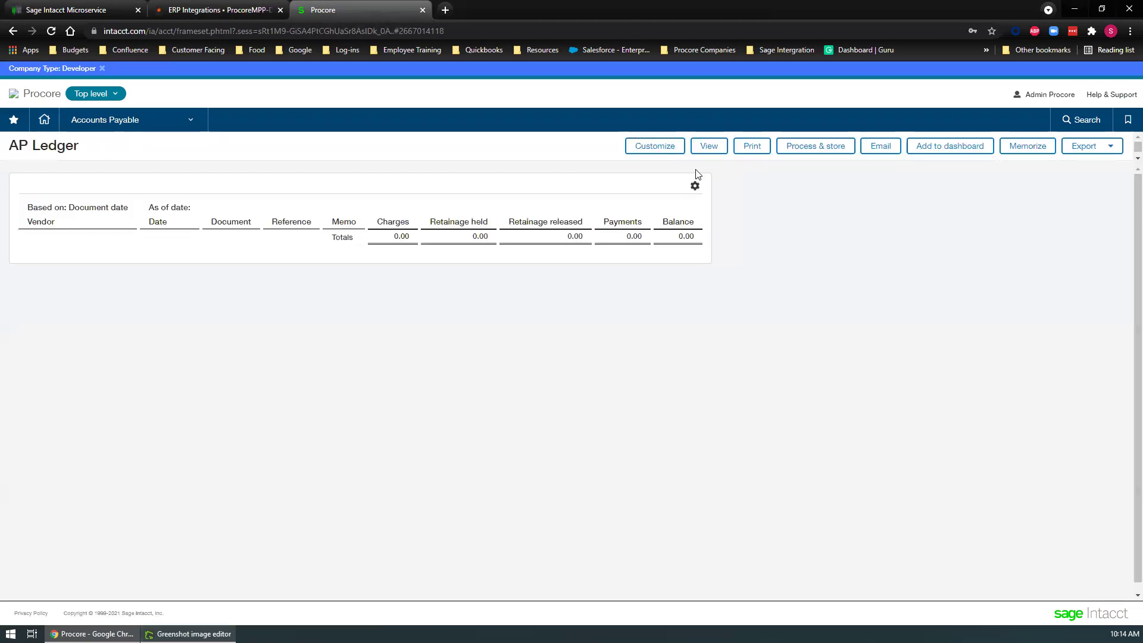
click(44, 119)
Accept the Sage Demo Project from the ready-to-export jobs and export it with job ID 99-1000
click(181, 12)
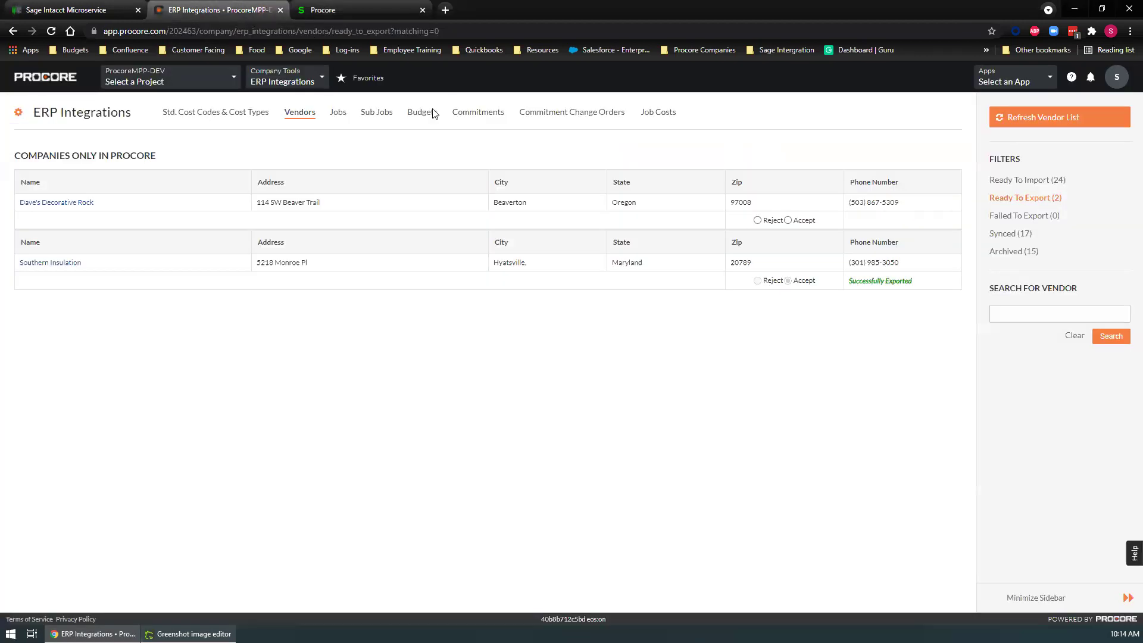
click(339, 117)
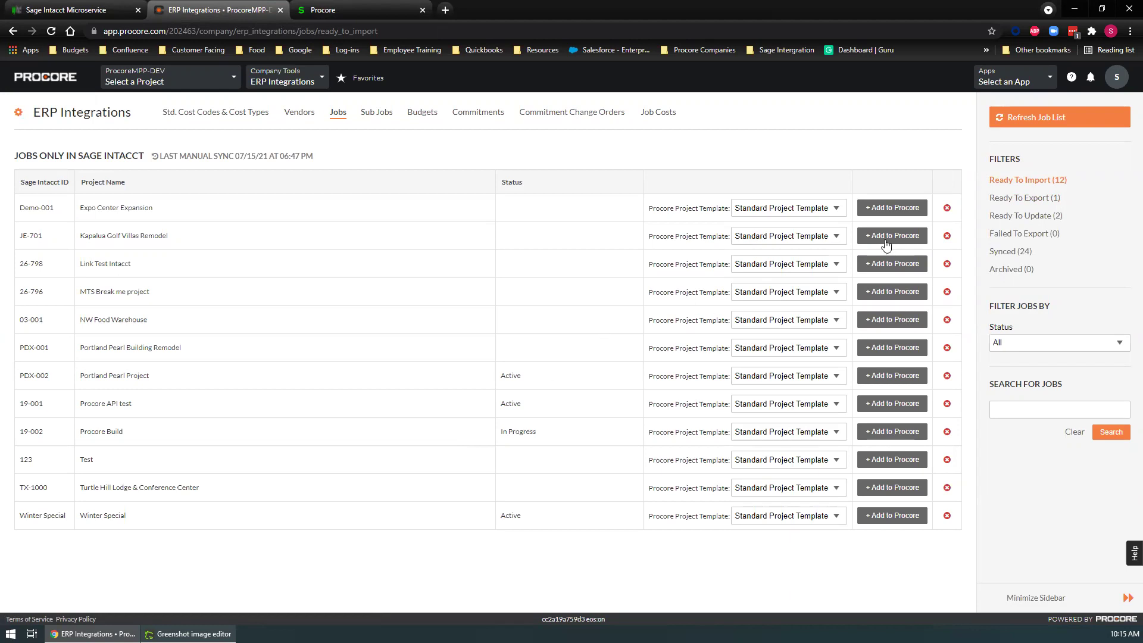
click(1006, 203)
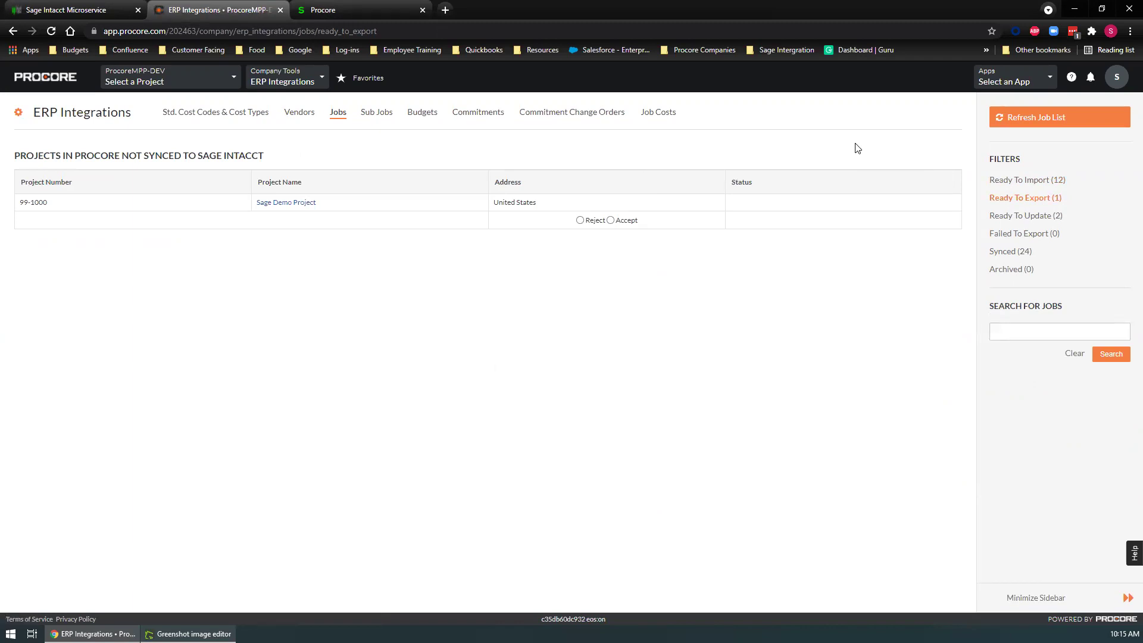
click(610, 221)
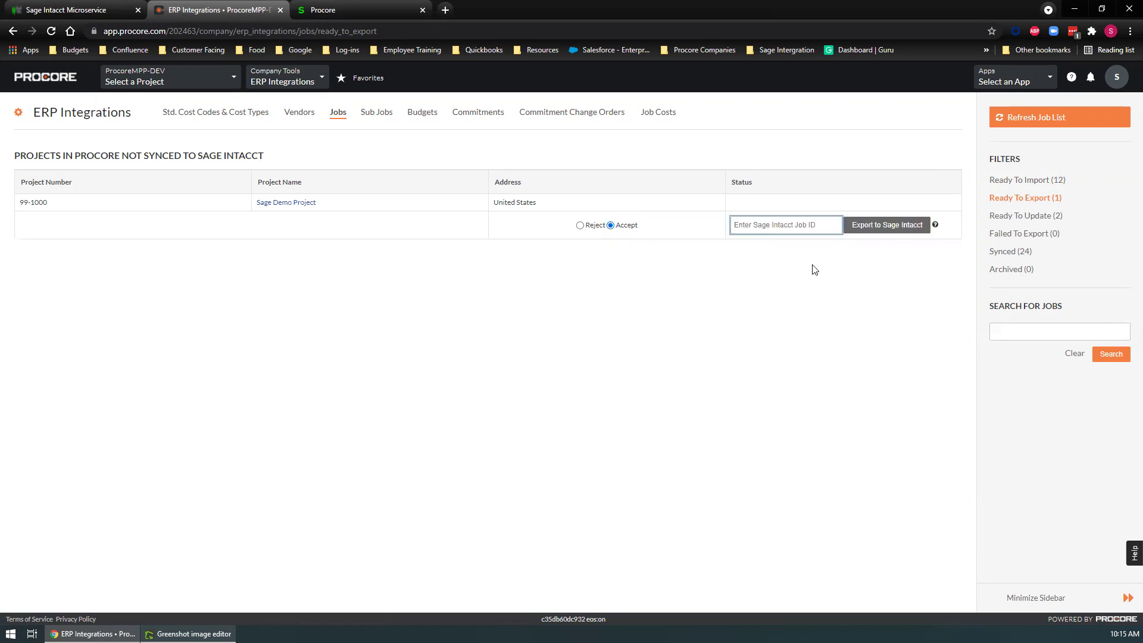
text(99-1000)
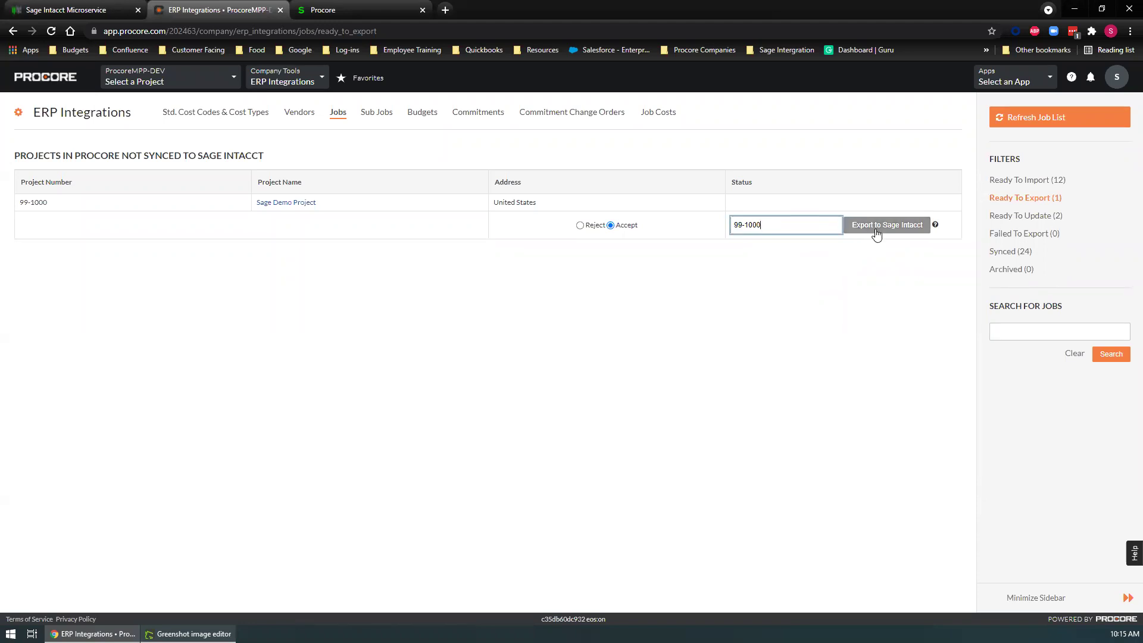
click(877, 229)
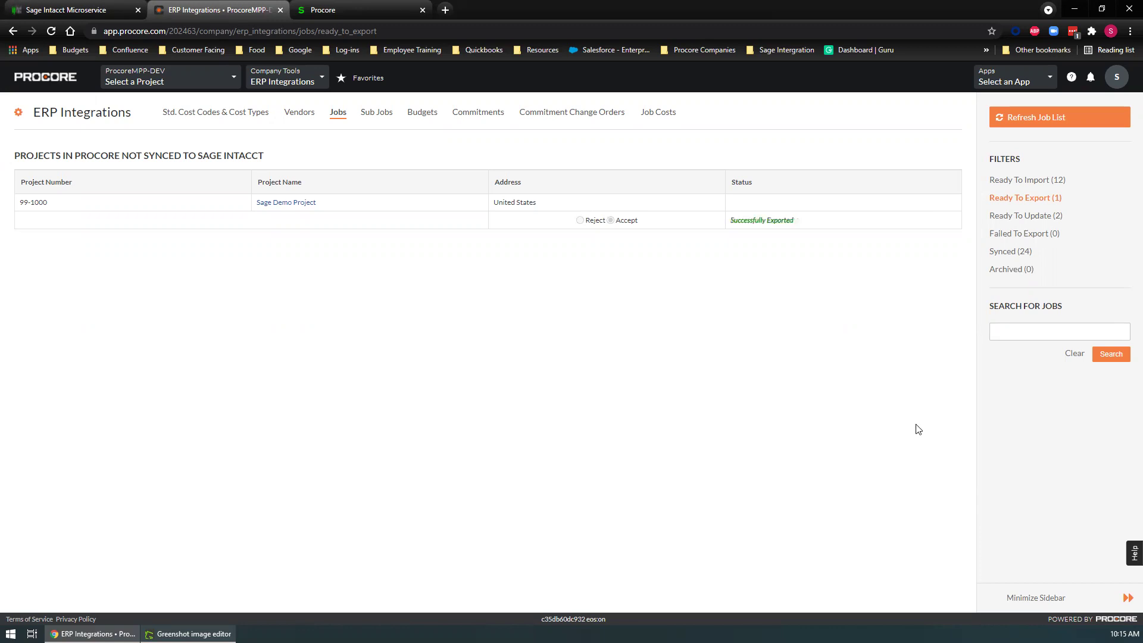
Filter Sage Intacct's Projects list by ID 99-1000 to show Sage Demo Project as a Contract project
click(368, 9)
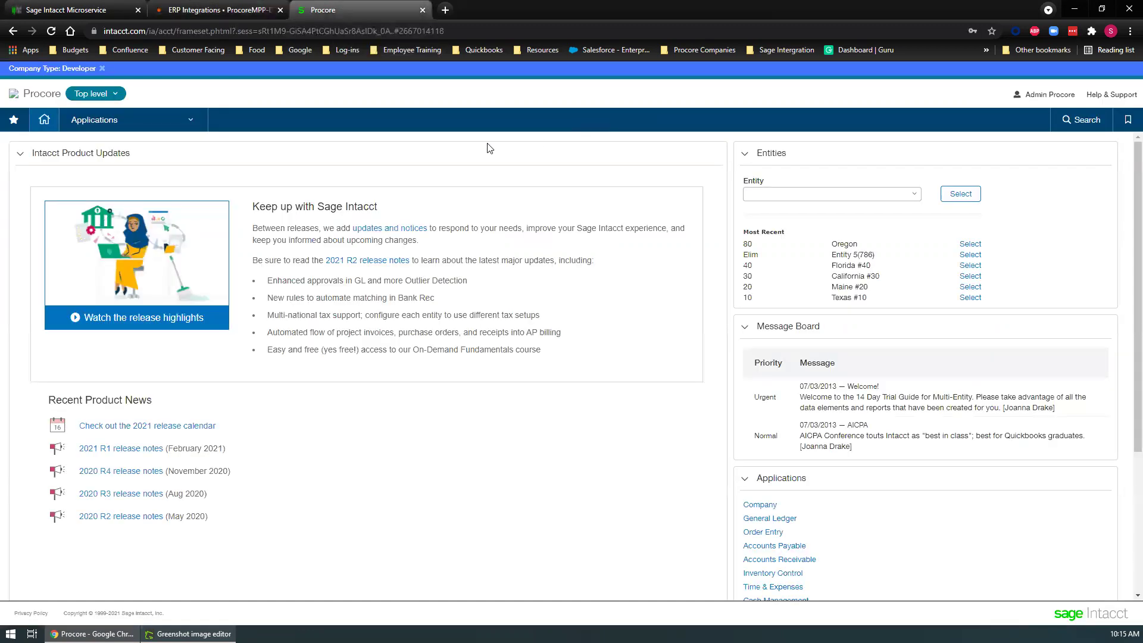
click(191, 121)
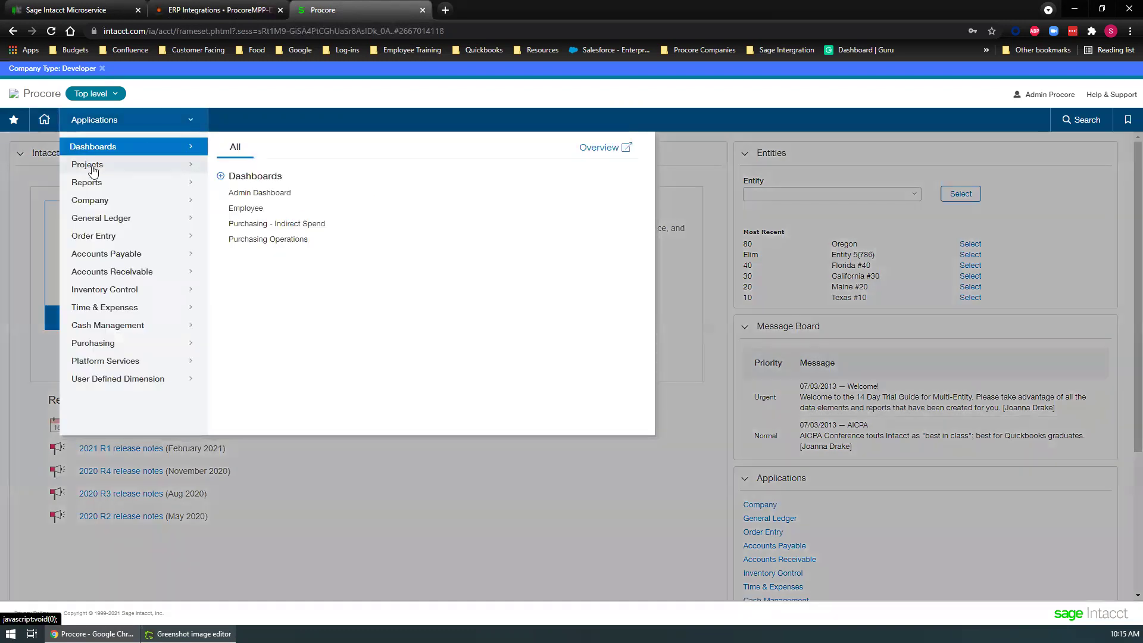
mouse_move(152, 165)
click(244, 178)
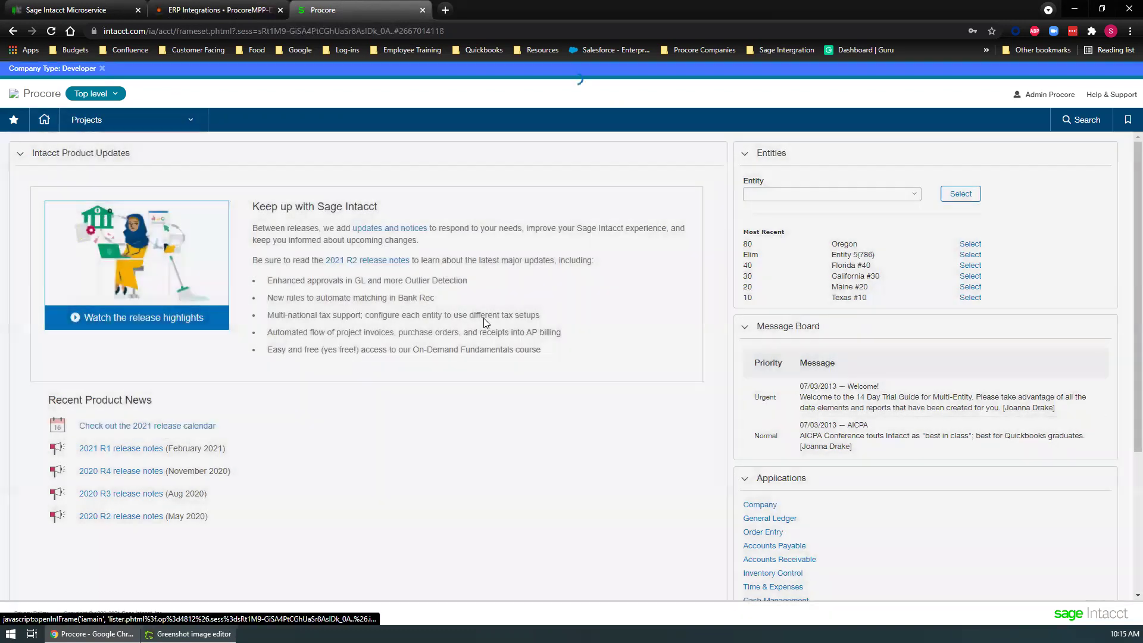
click(121, 237)
text(99-)
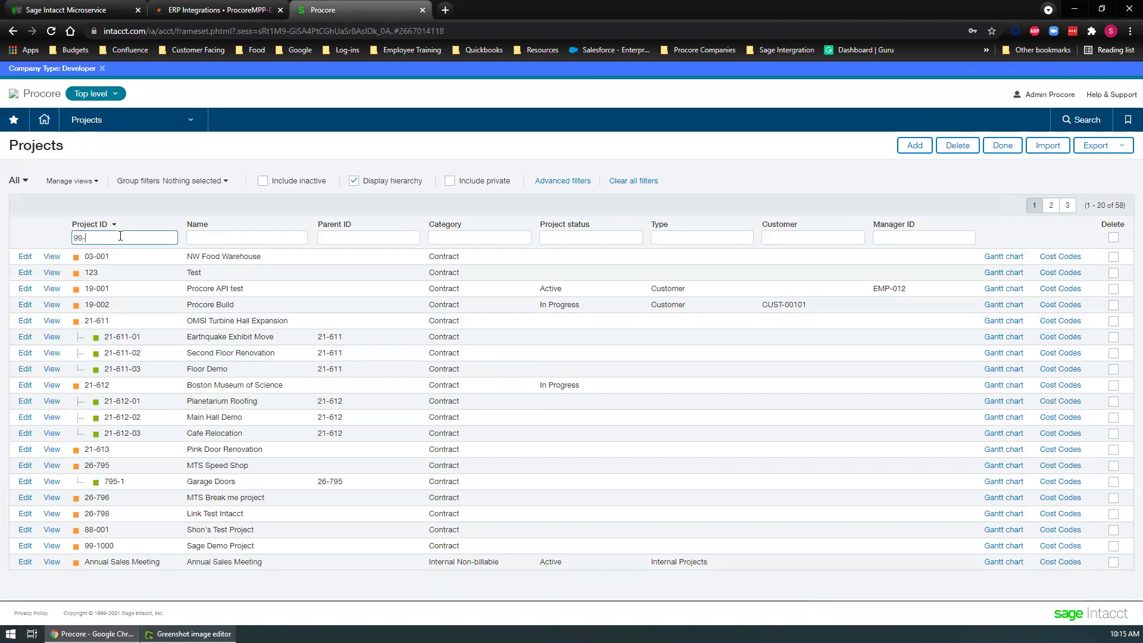
text(1000)
key(Return)
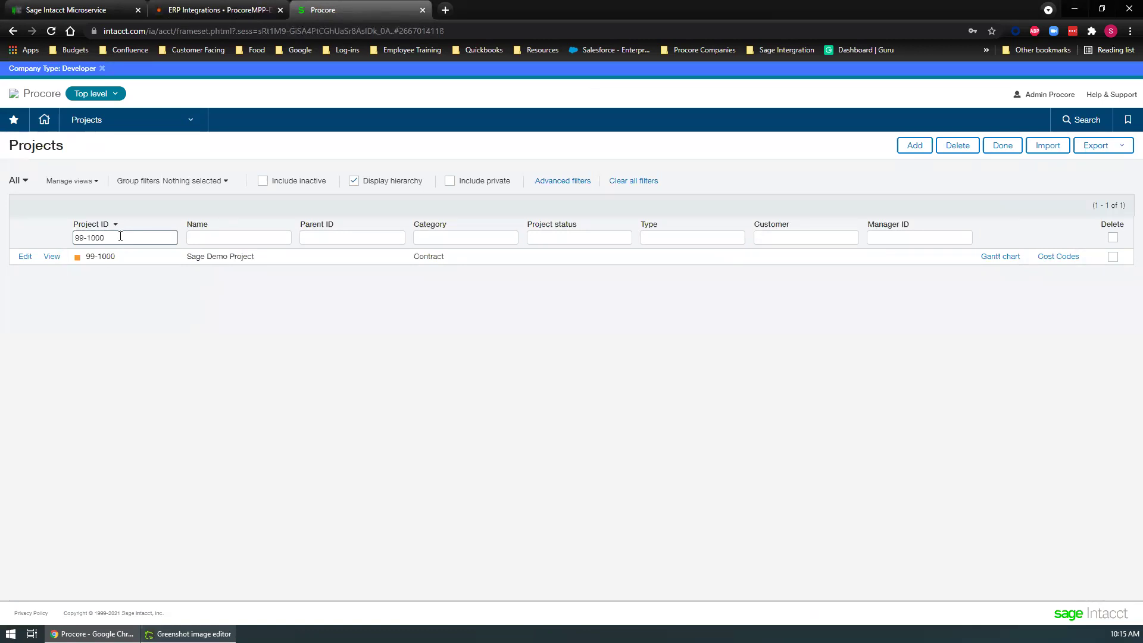
Accept the SS07 July project budget ($1,000.00) and export it to Sage Intacct
click(221, 15)
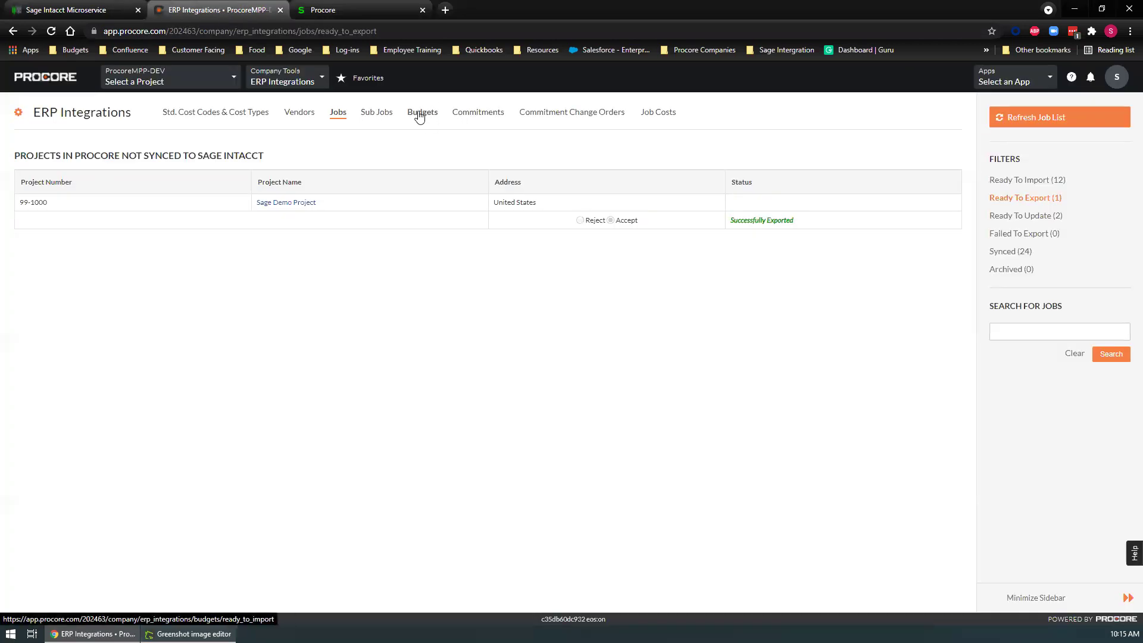
click(377, 114)
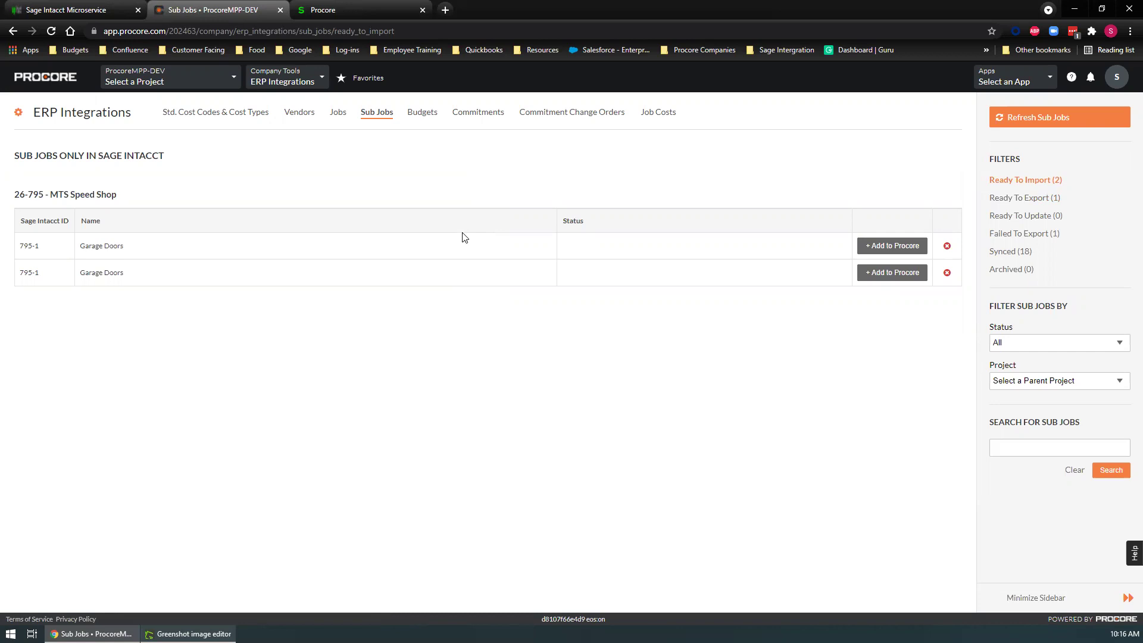
click(422, 113)
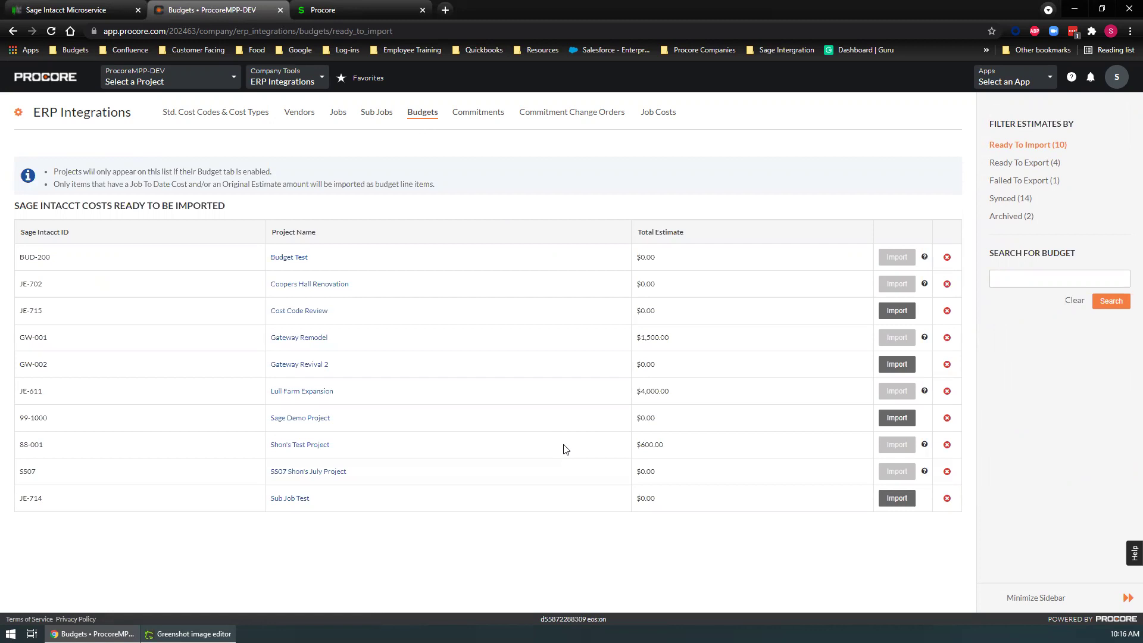
click(1036, 164)
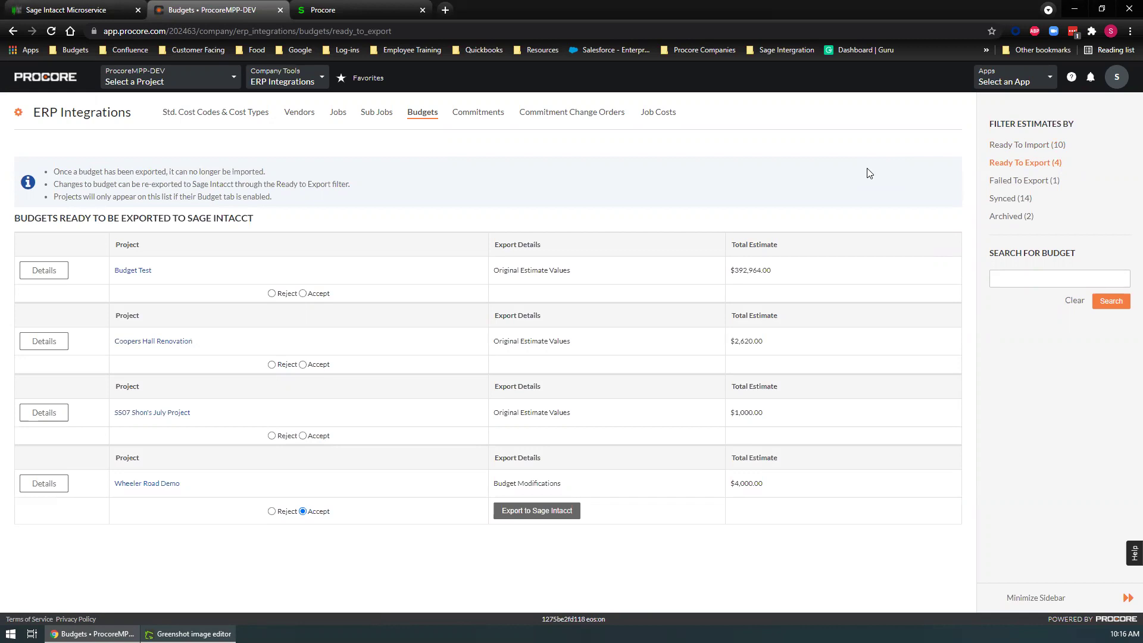
click(303, 437)
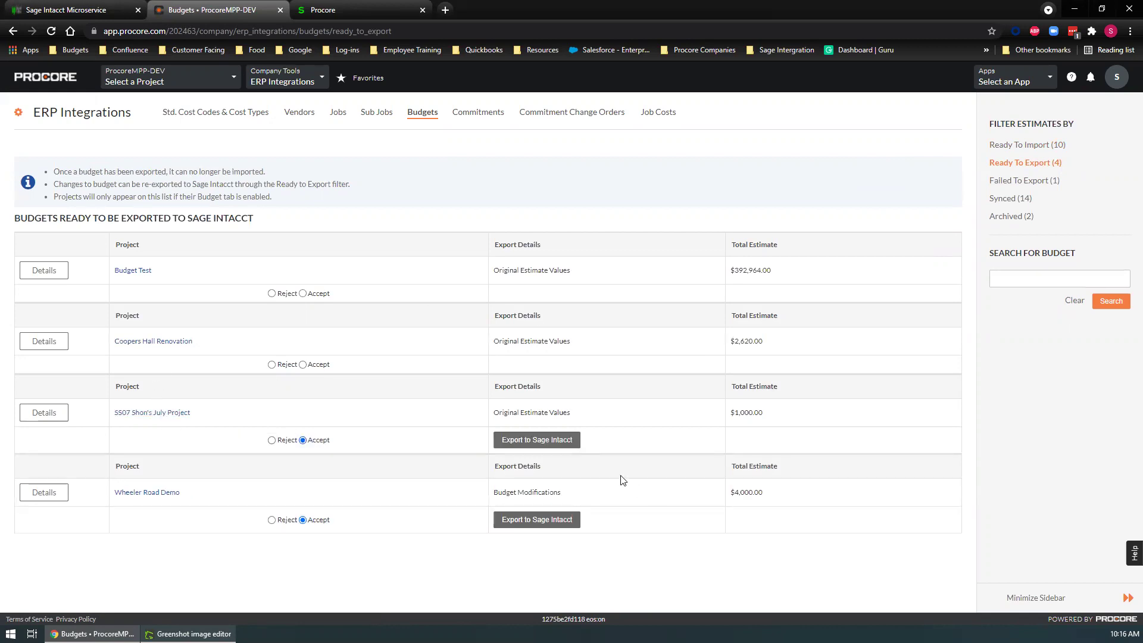
click(551, 444)
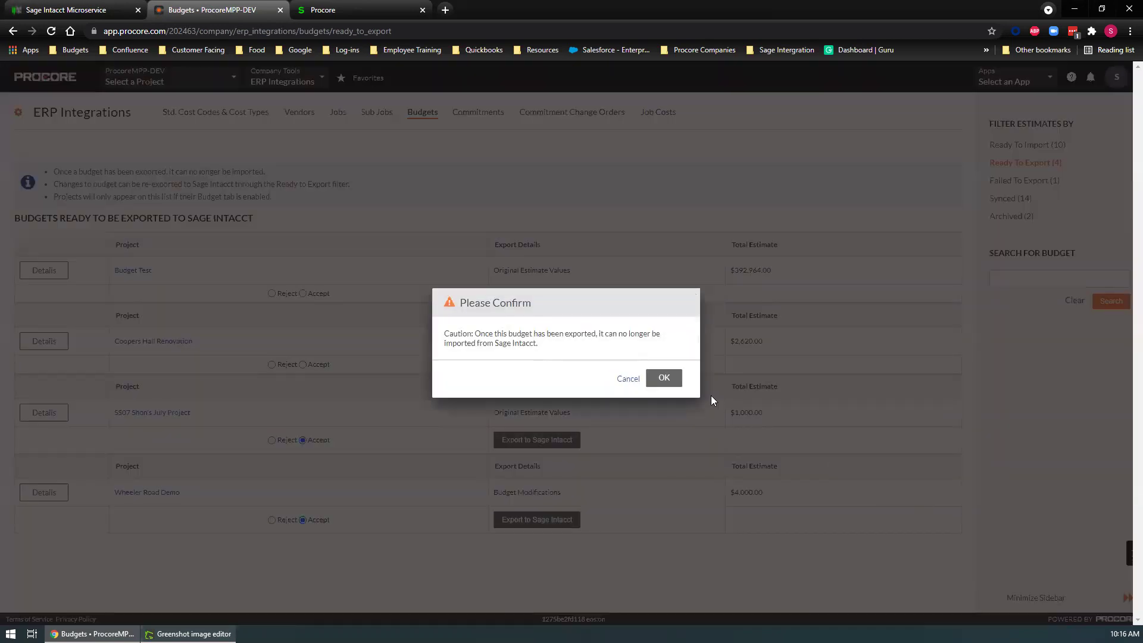
click(664, 379)
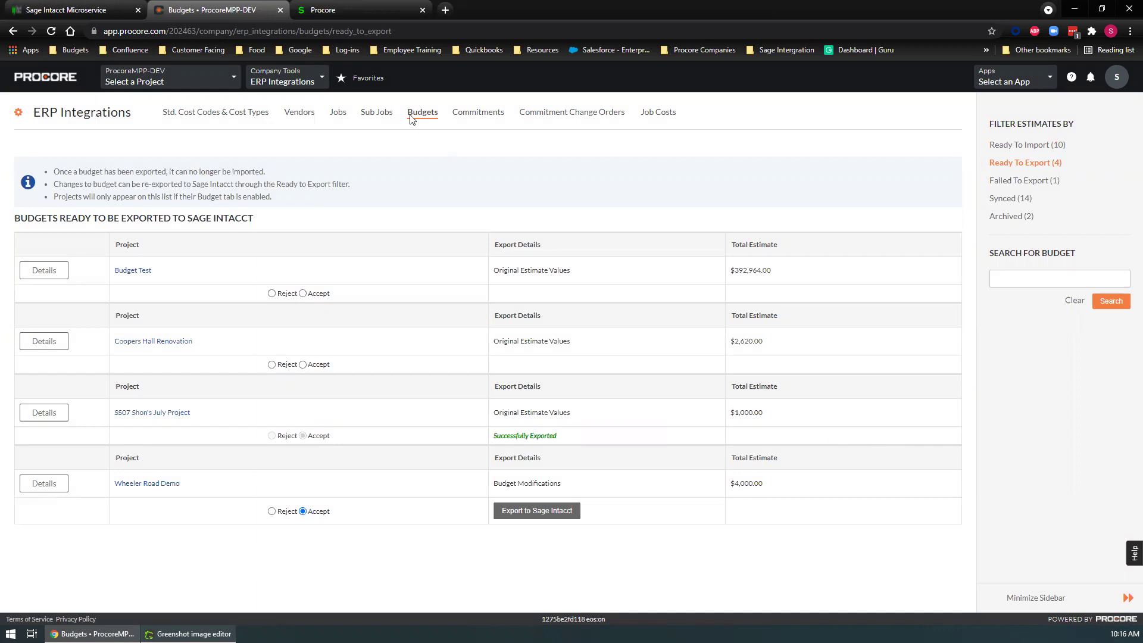
Filter Sage Intacct projects by ss07 and check its Estimates show 1,000.00
click(368, 11)
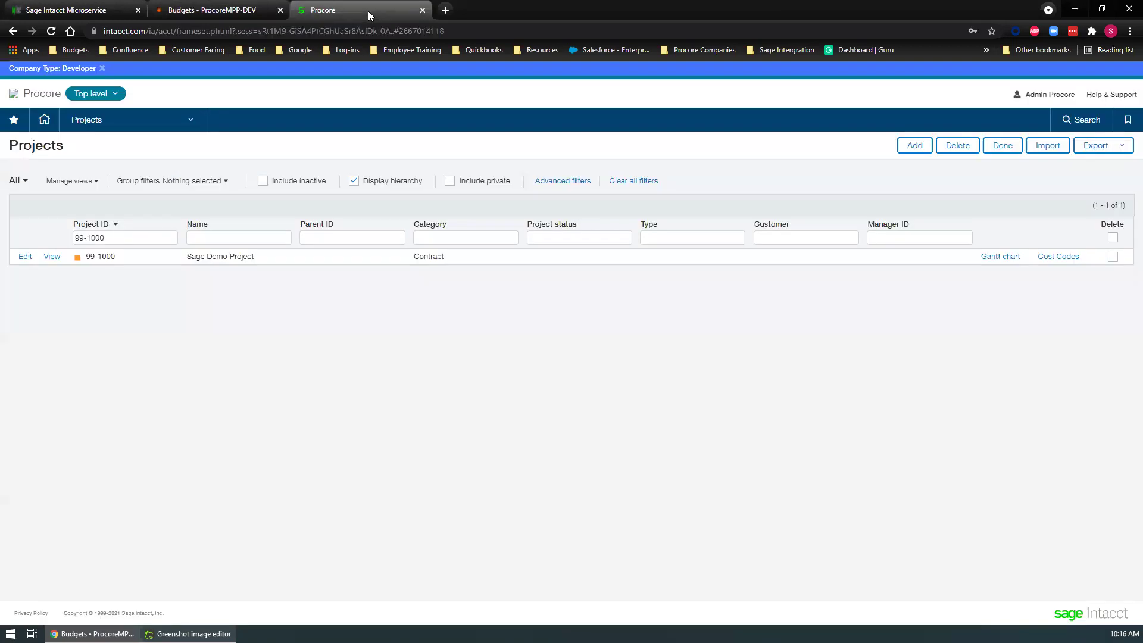
click(184, 124)
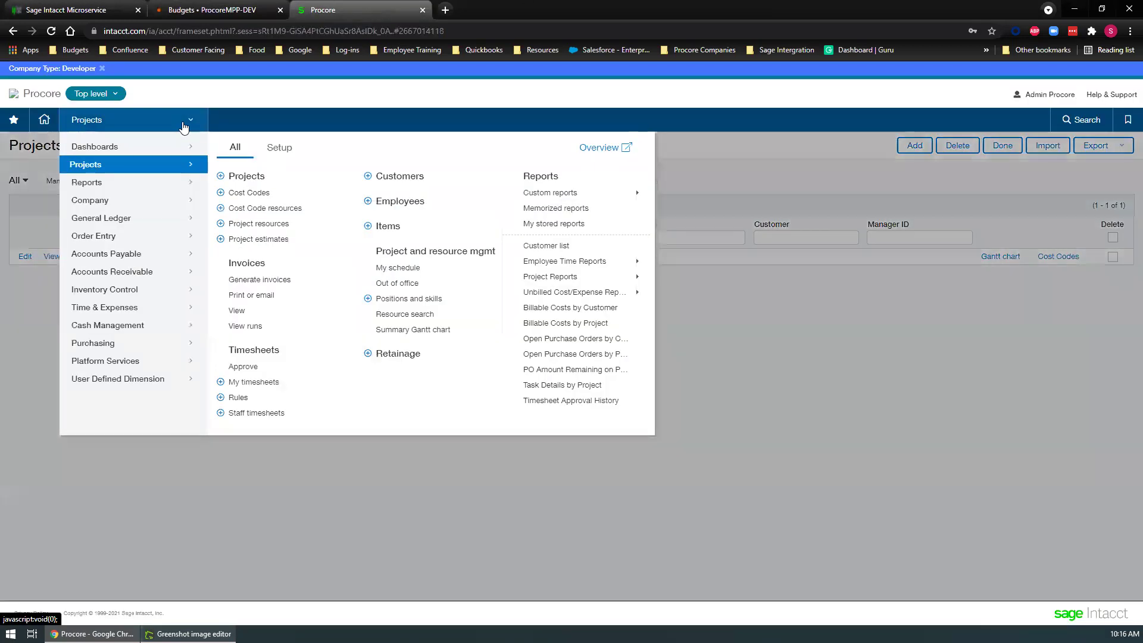
click(242, 178)
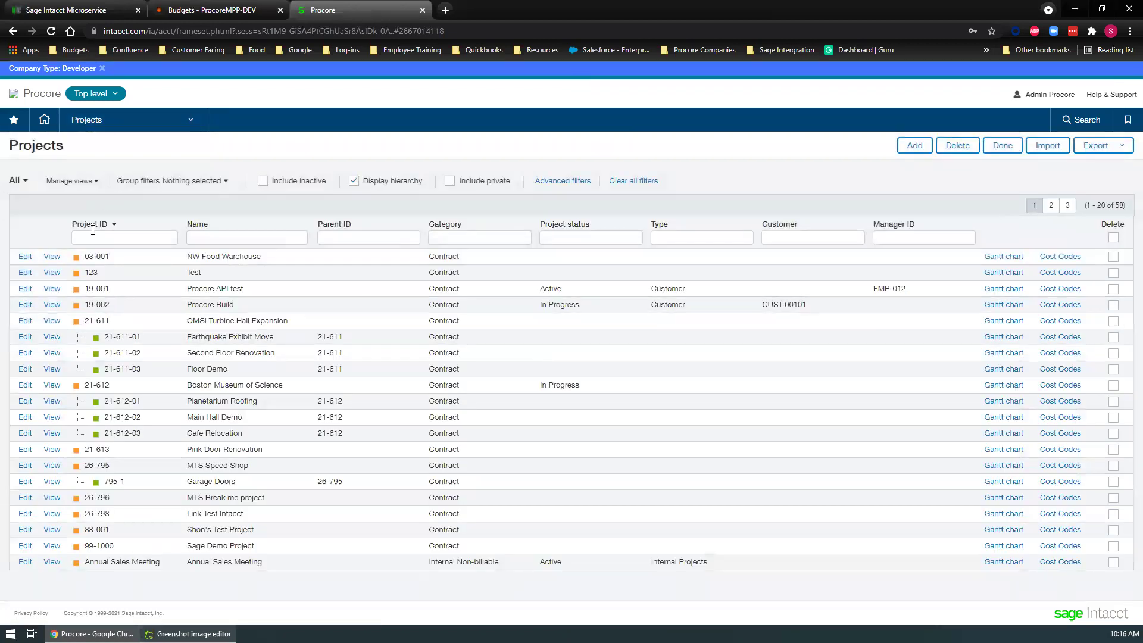
click(97, 235)
text(ss07)
key(Return)
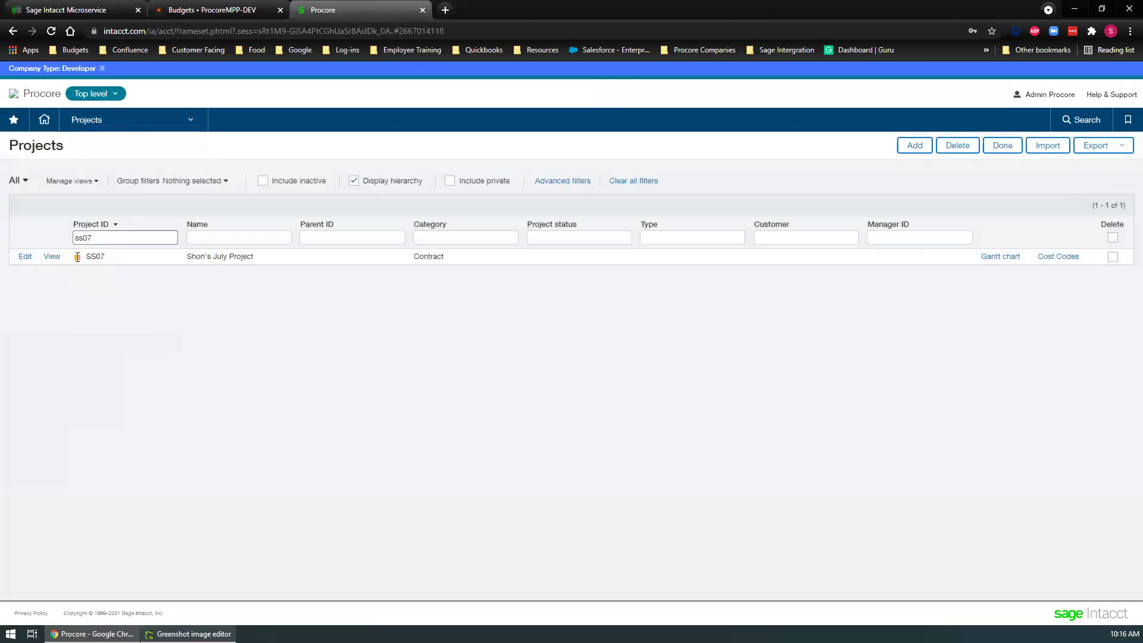
click(27, 260)
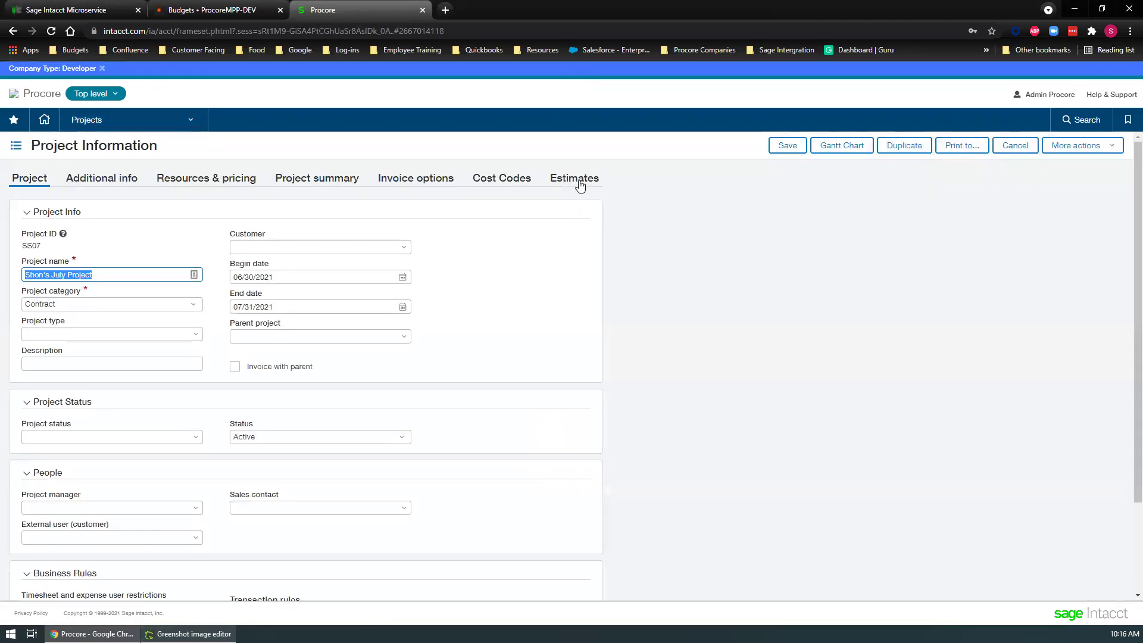
click(576, 179)
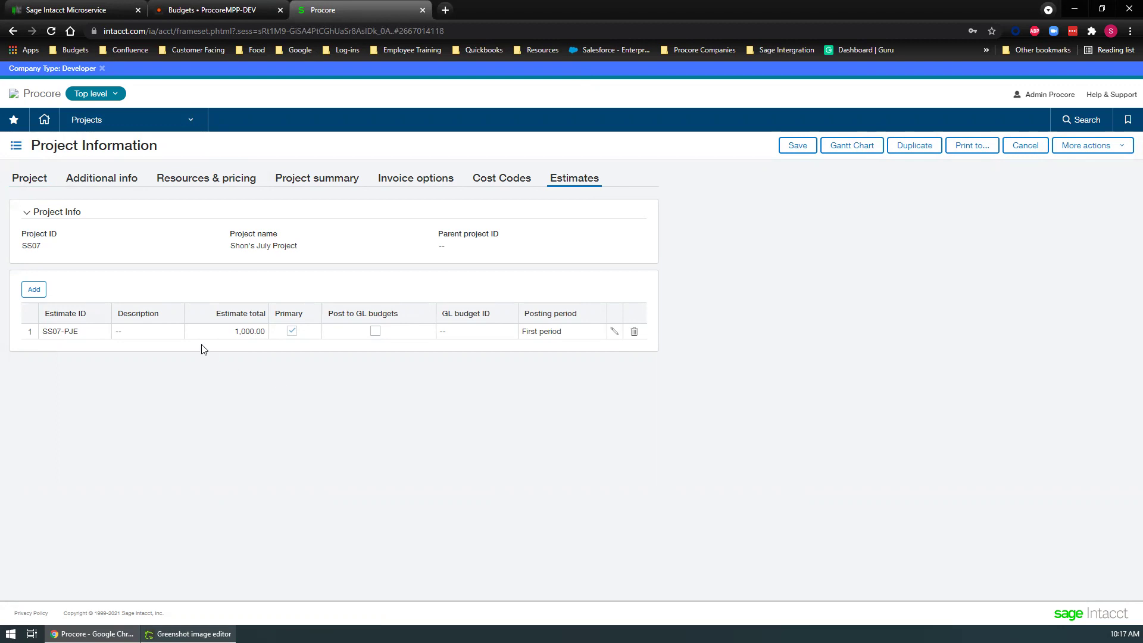
click(188, 13)
click(472, 124)
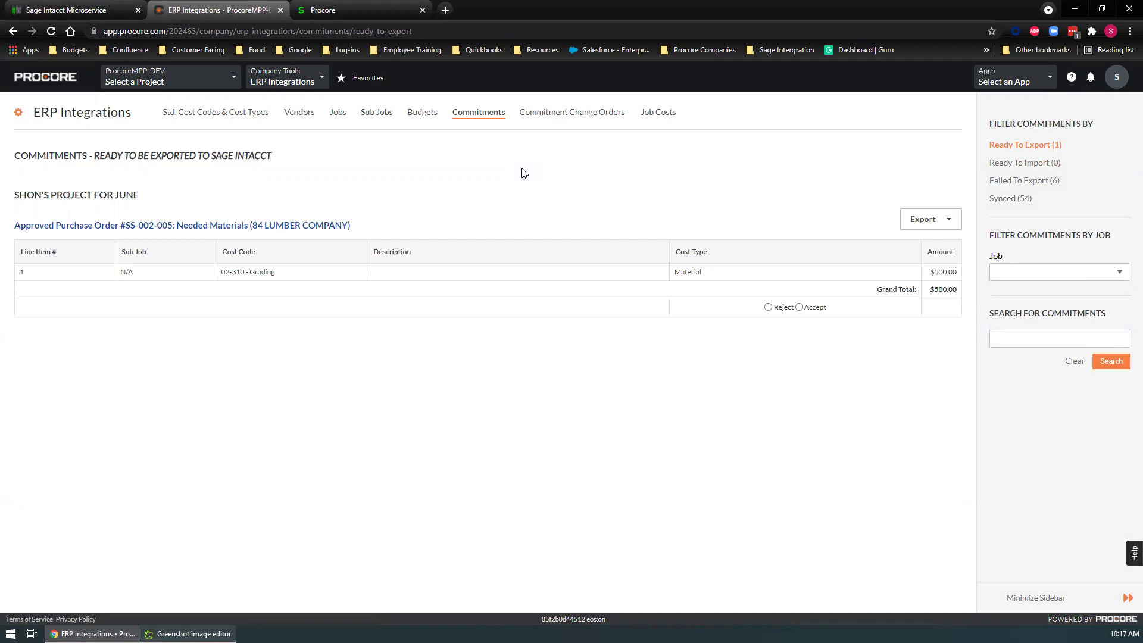
Accept purchase order SS-002-005 for Needed Materials ($500.00) and export it to Sage Intacct
click(799, 307)
click(891, 320)
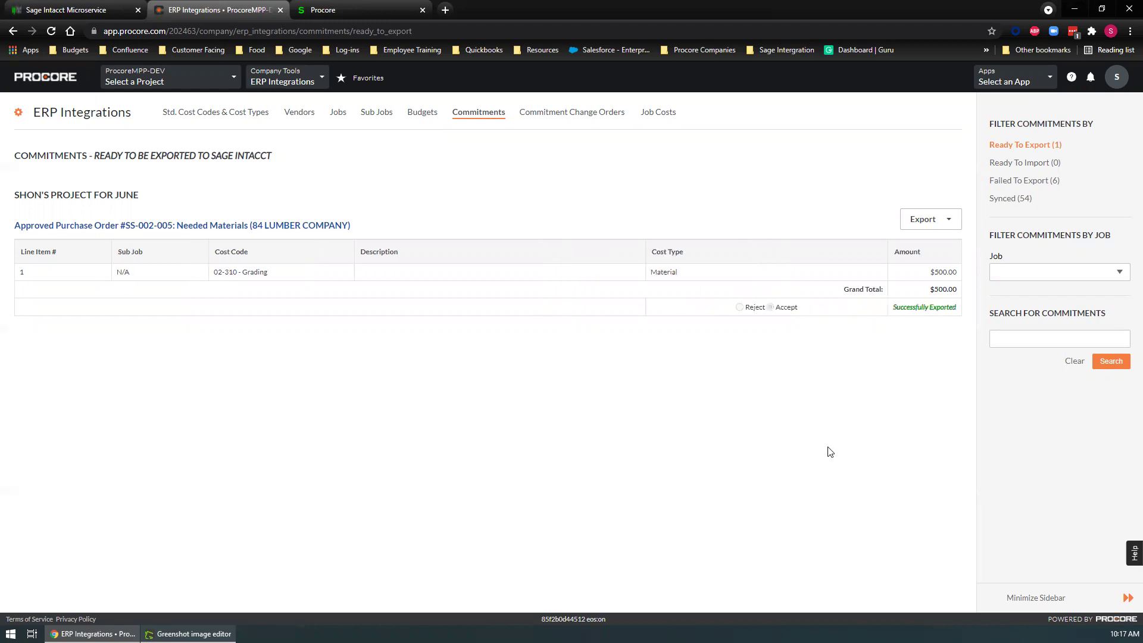
View PC purchase order SS-002-005 in Sage Intacct Purchasing, confirming its 500.00 total and Pending status
click(357, 10)
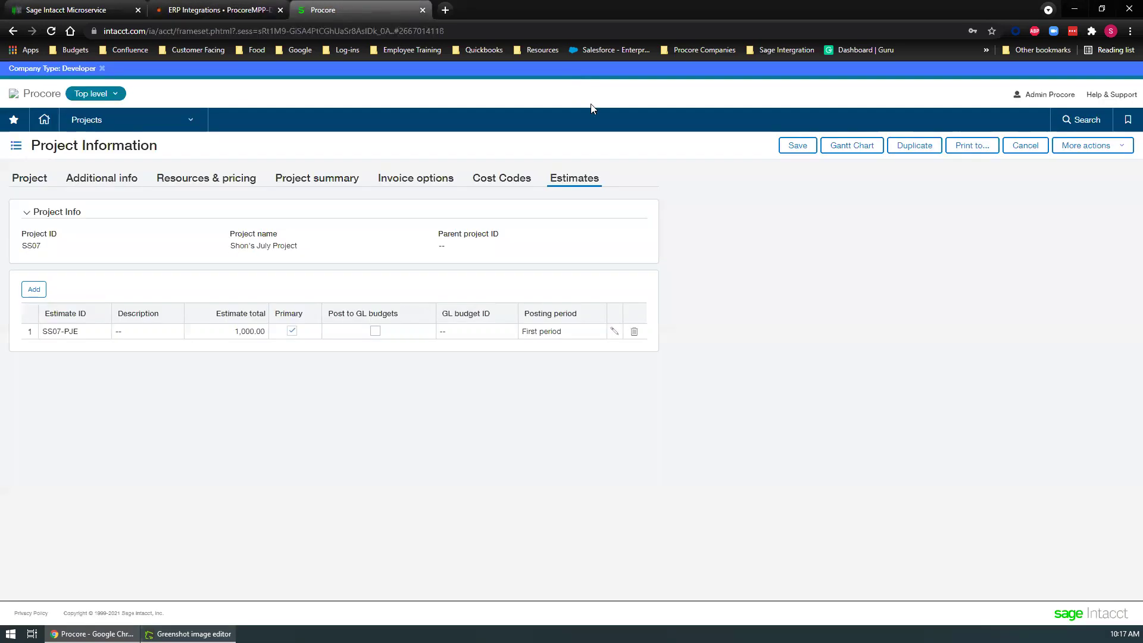
click(187, 121)
click(95, 343)
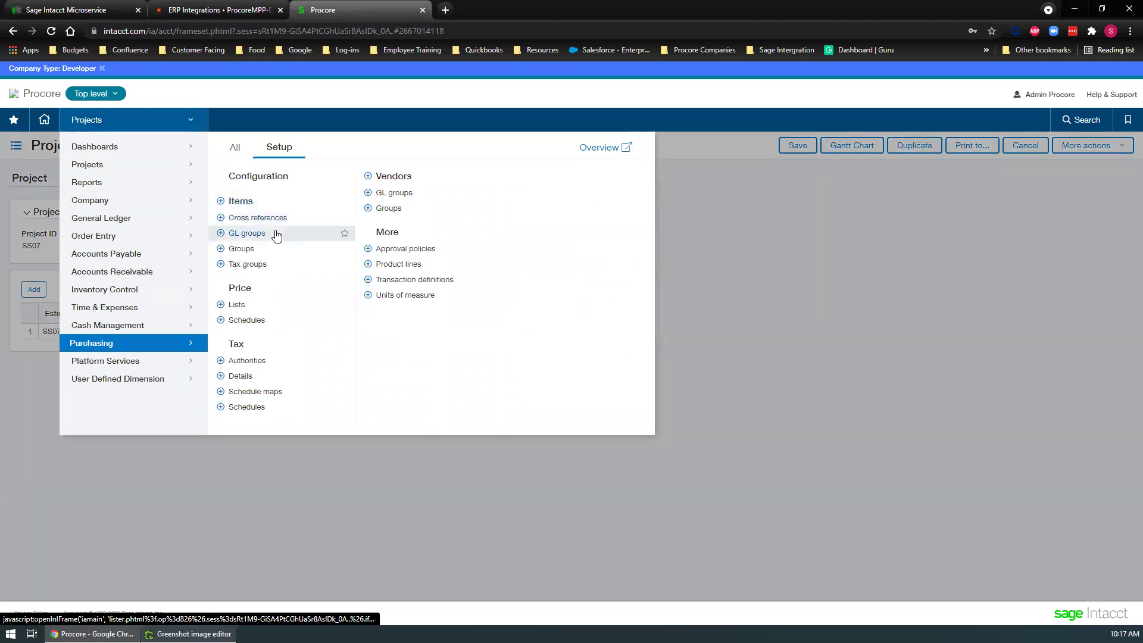
click(240, 154)
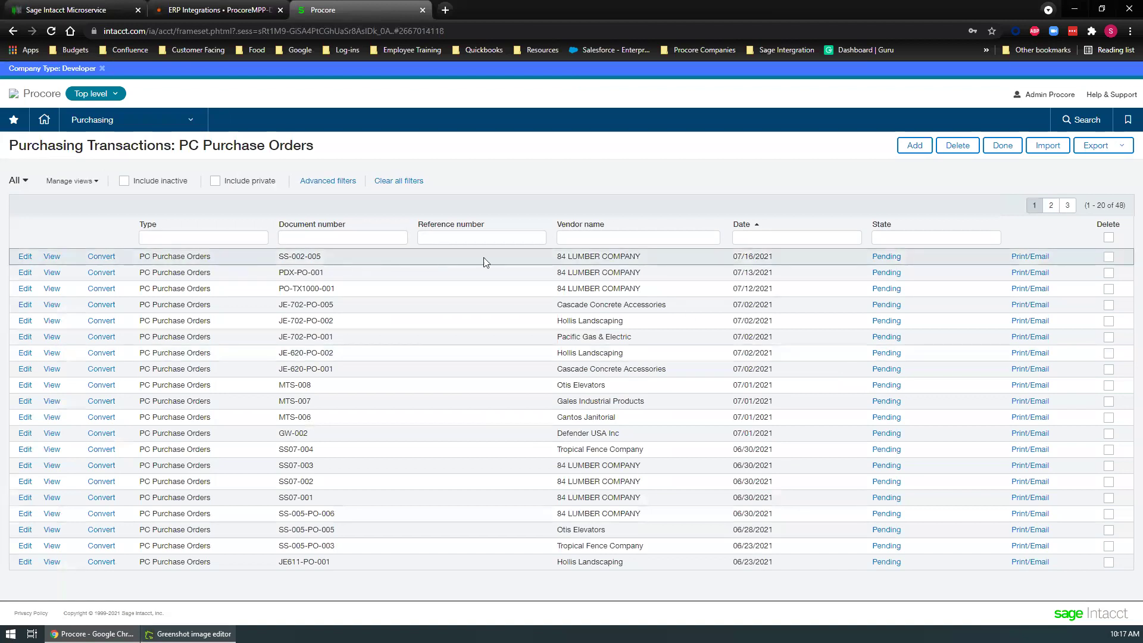
click(51, 257)
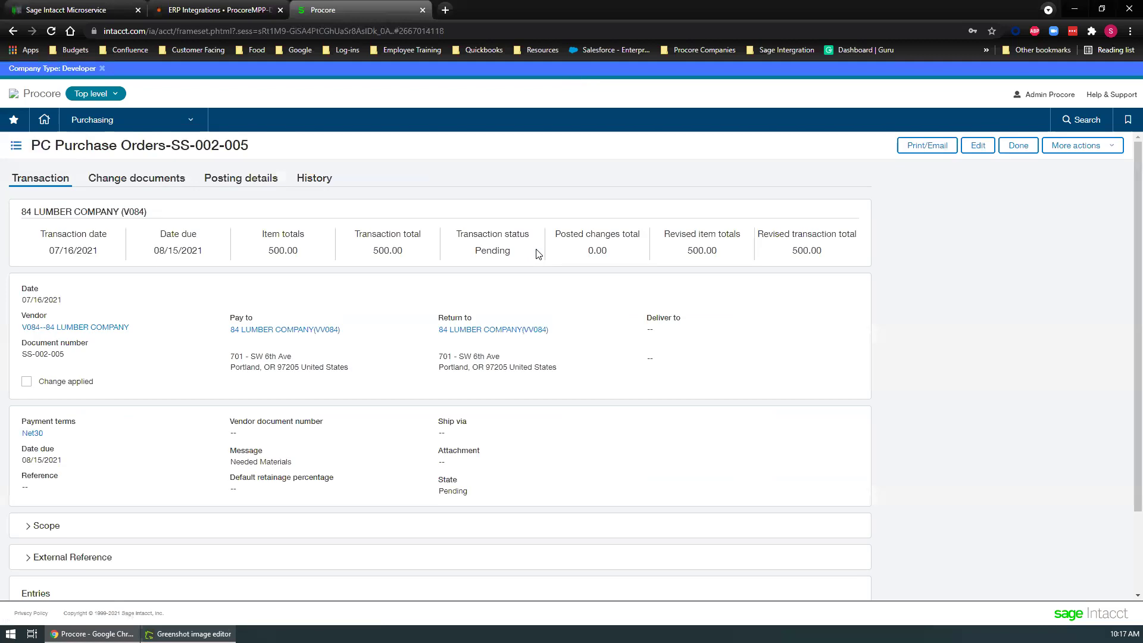
scroll(816, 372, down, 3)
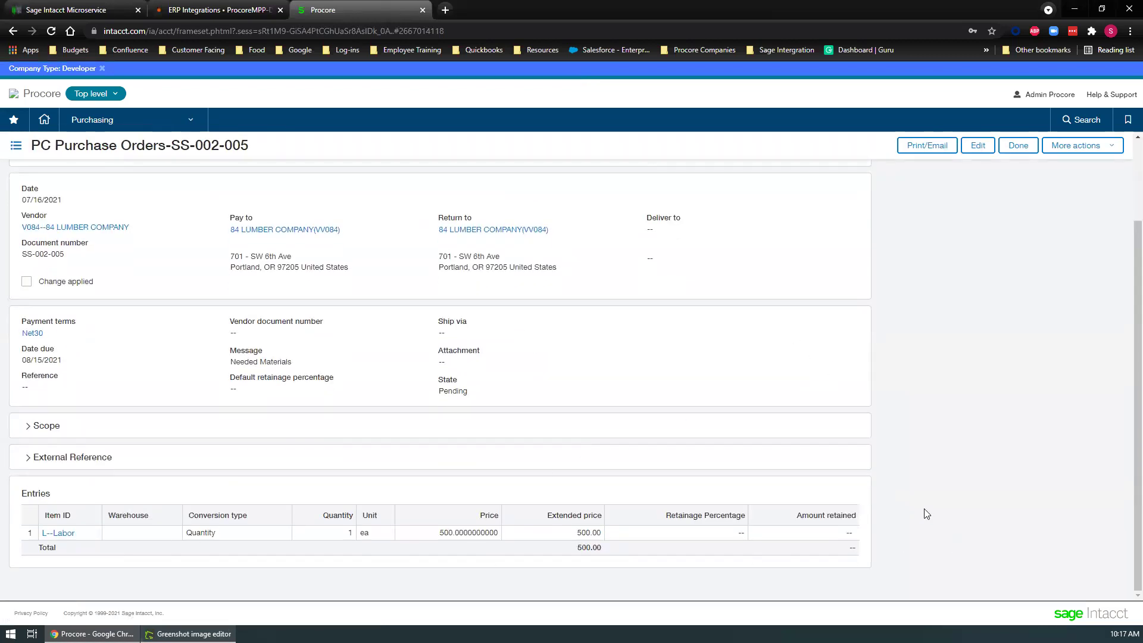
scroll(928, 513, up, 3)
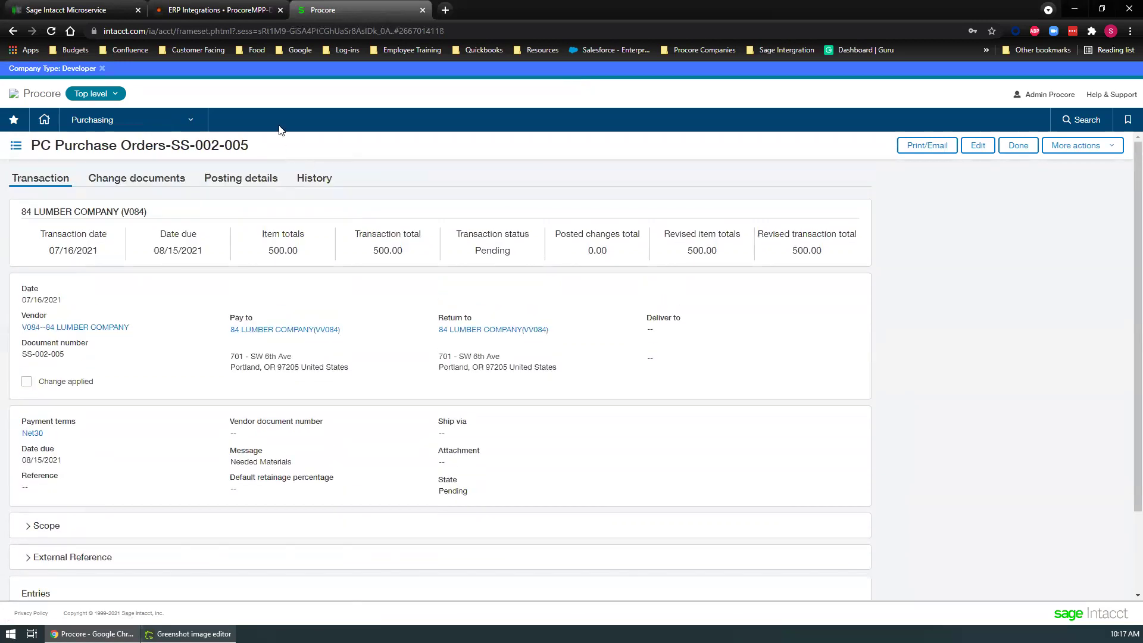
click(967, 149)
Accept commitment change order #001 (CE #008, $500.00) for export with number 001
click(236, 12)
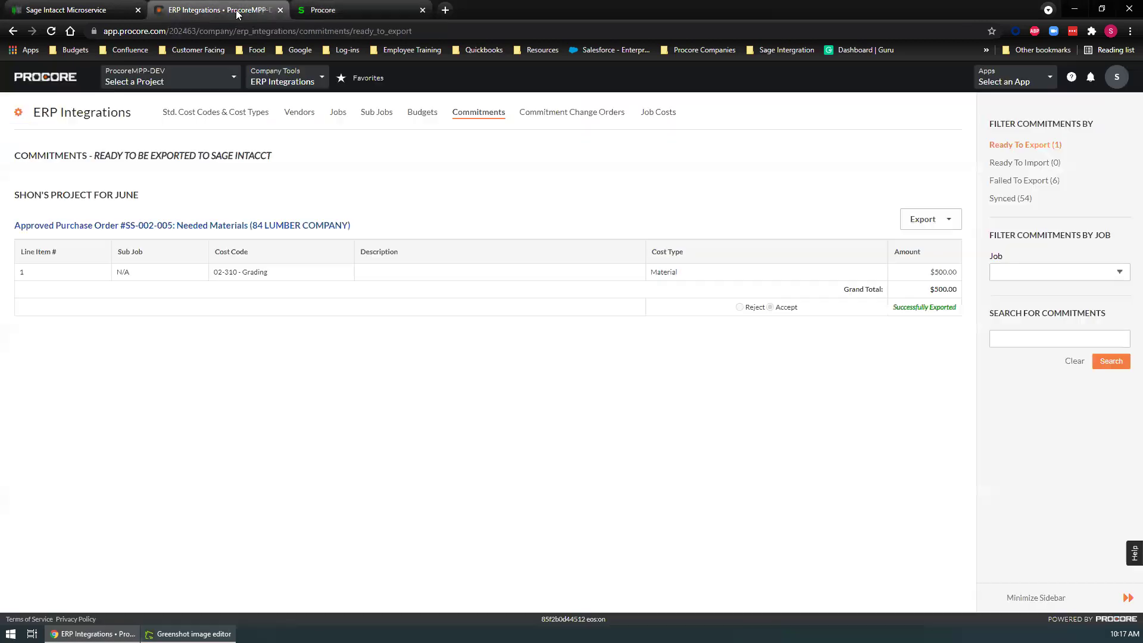
click(533, 117)
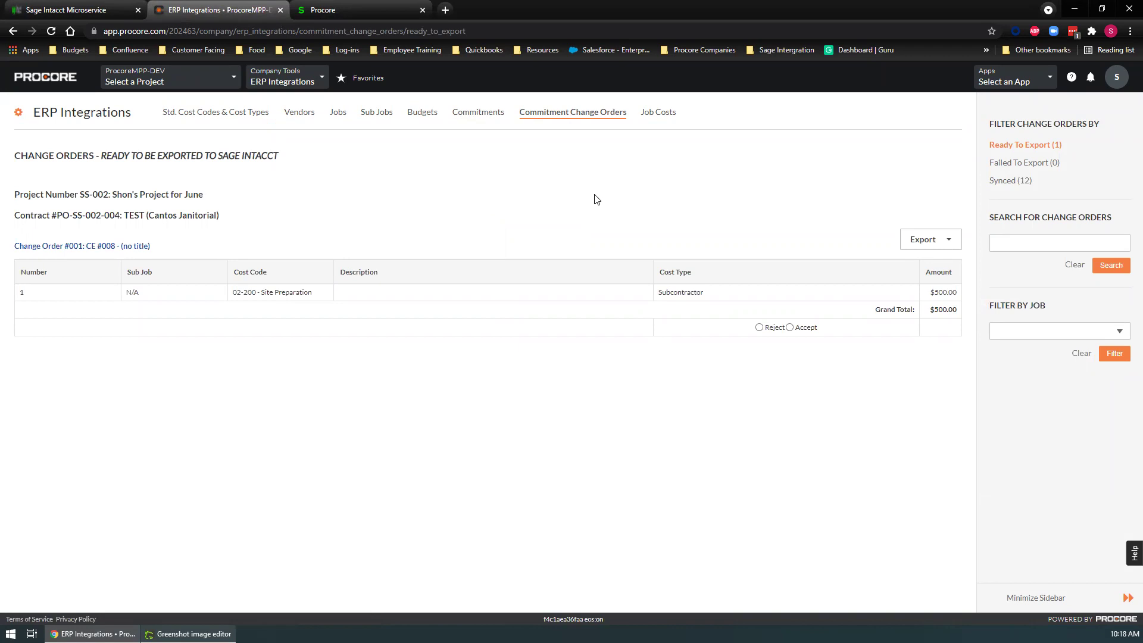
click(790, 327)
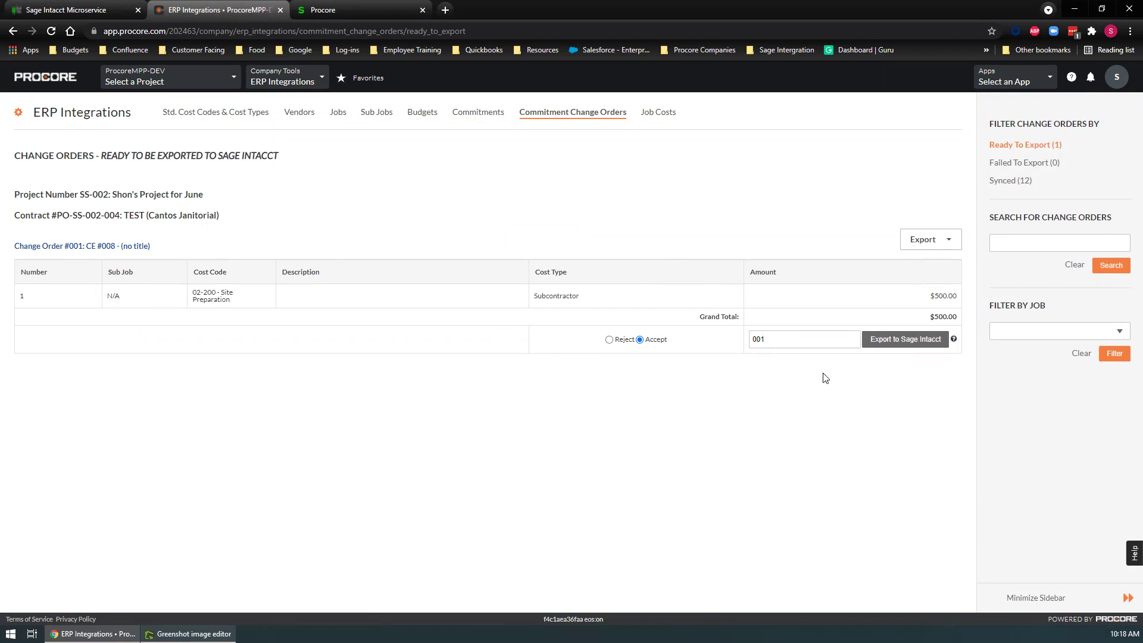
Filter the Sage Intacct Job Costs to BUD-0001 - Budget Test, showing the $600.00 original budget total
click(665, 119)
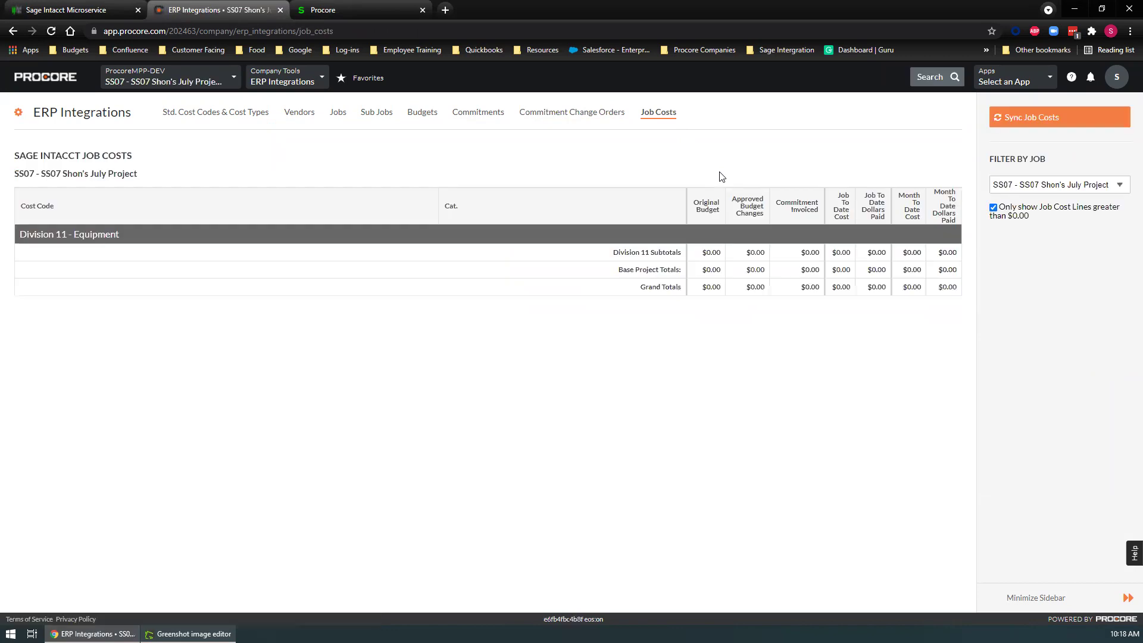
click(1121, 190)
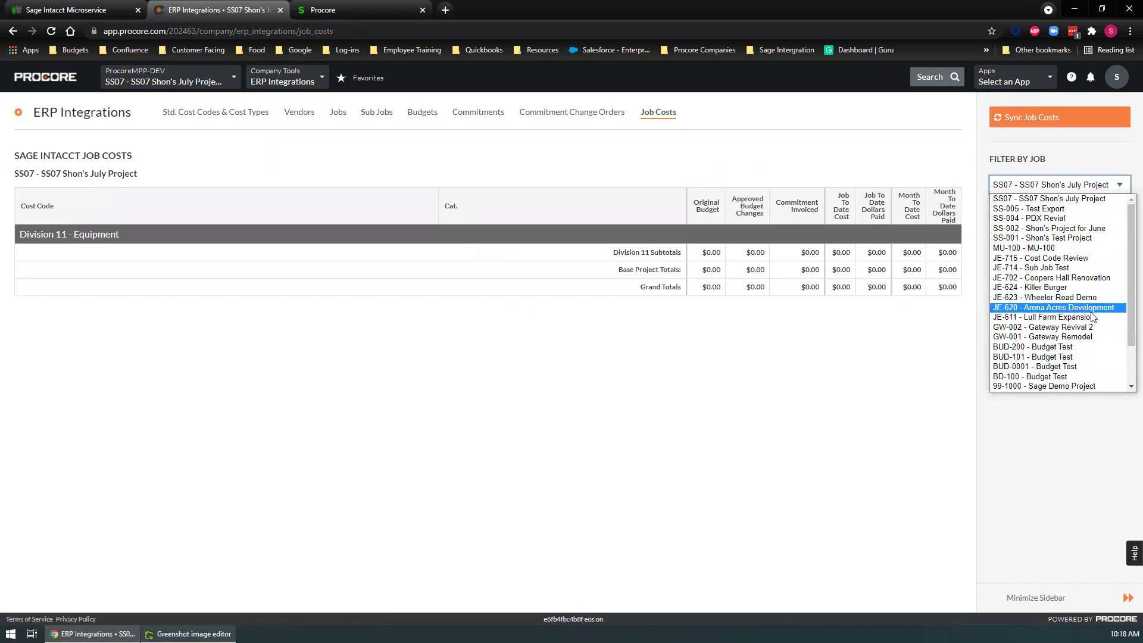
scroll(1047, 297, down, 2)
click(1042, 317)
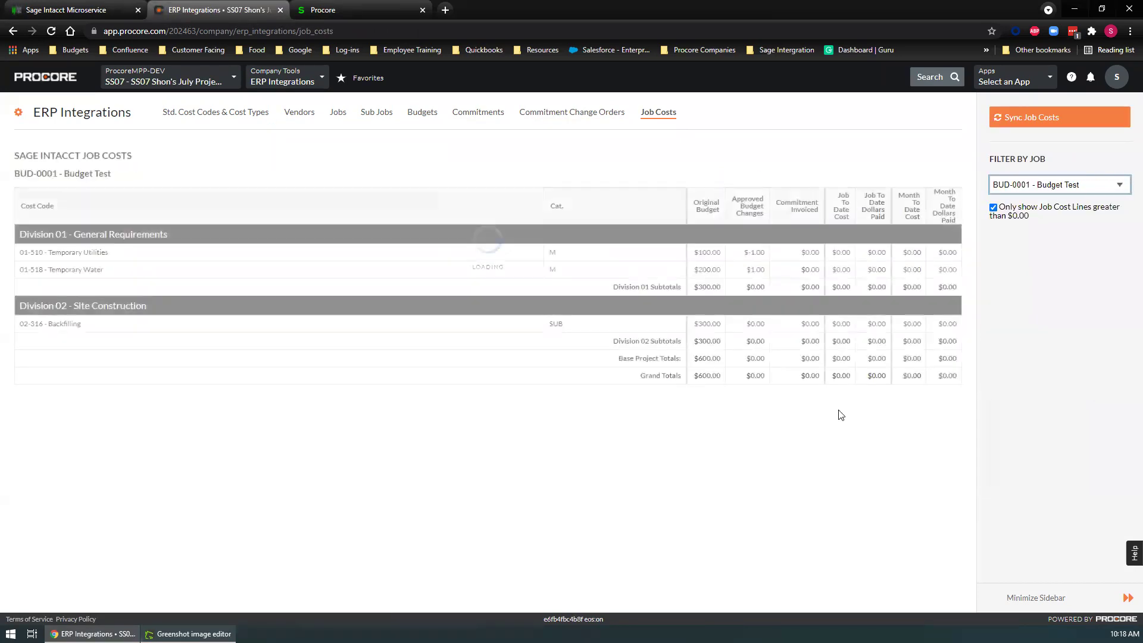